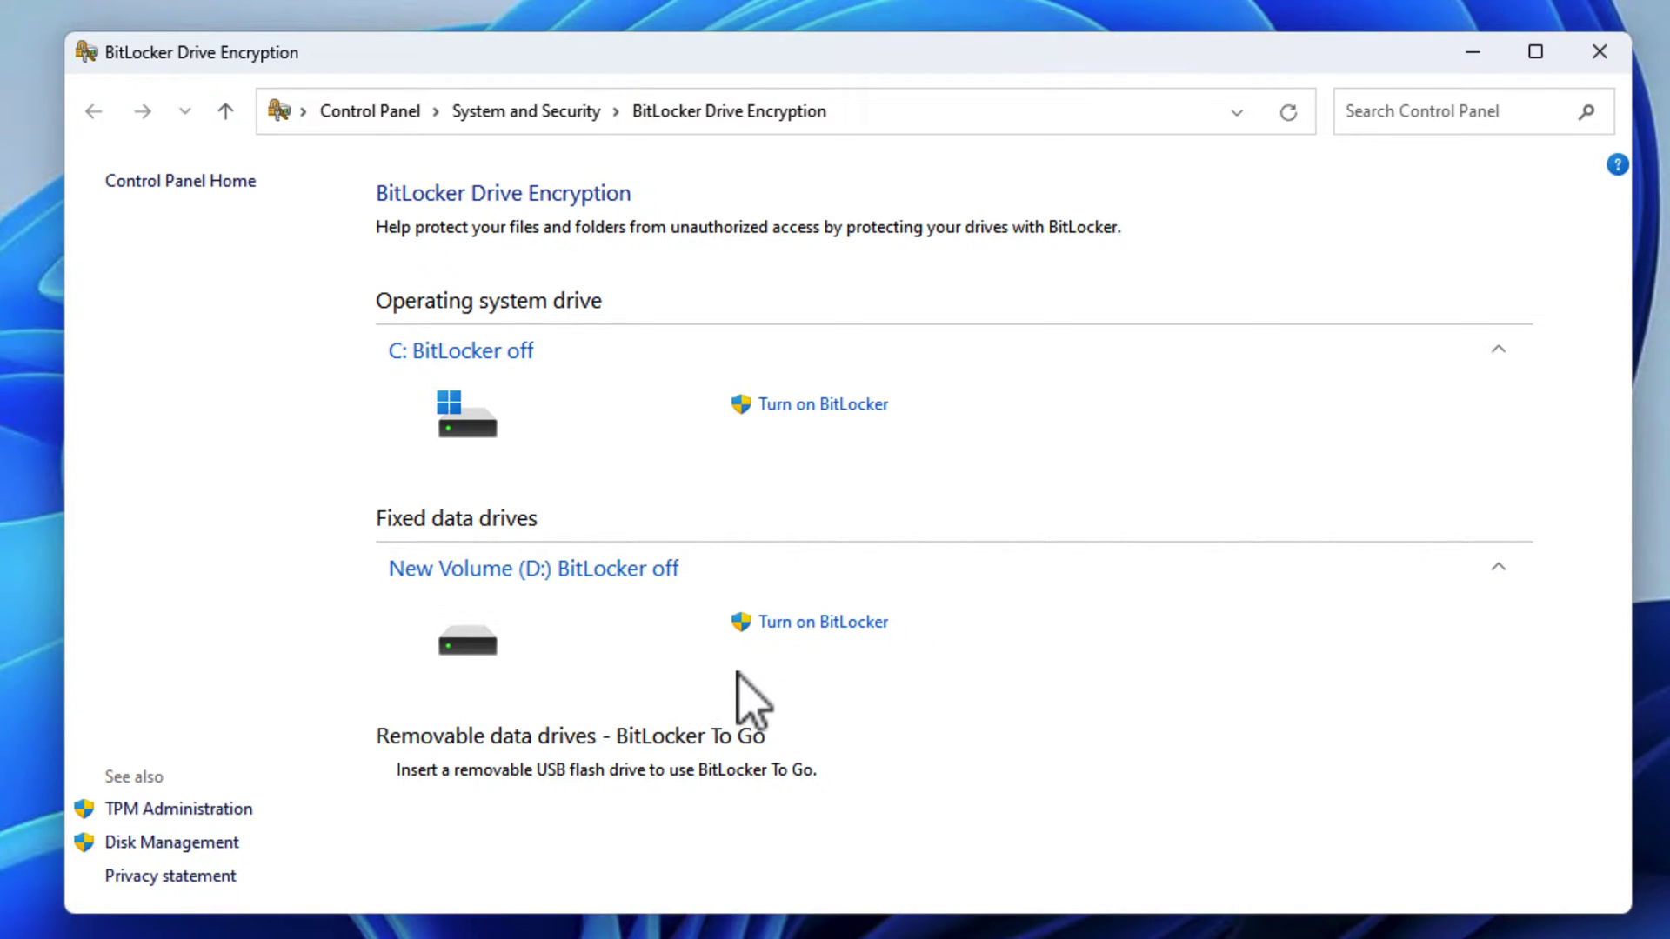
# Start BitLocker on D: with password unlock, entering a four-character password that is rejected as too short.
pyautogui.click(812, 623)
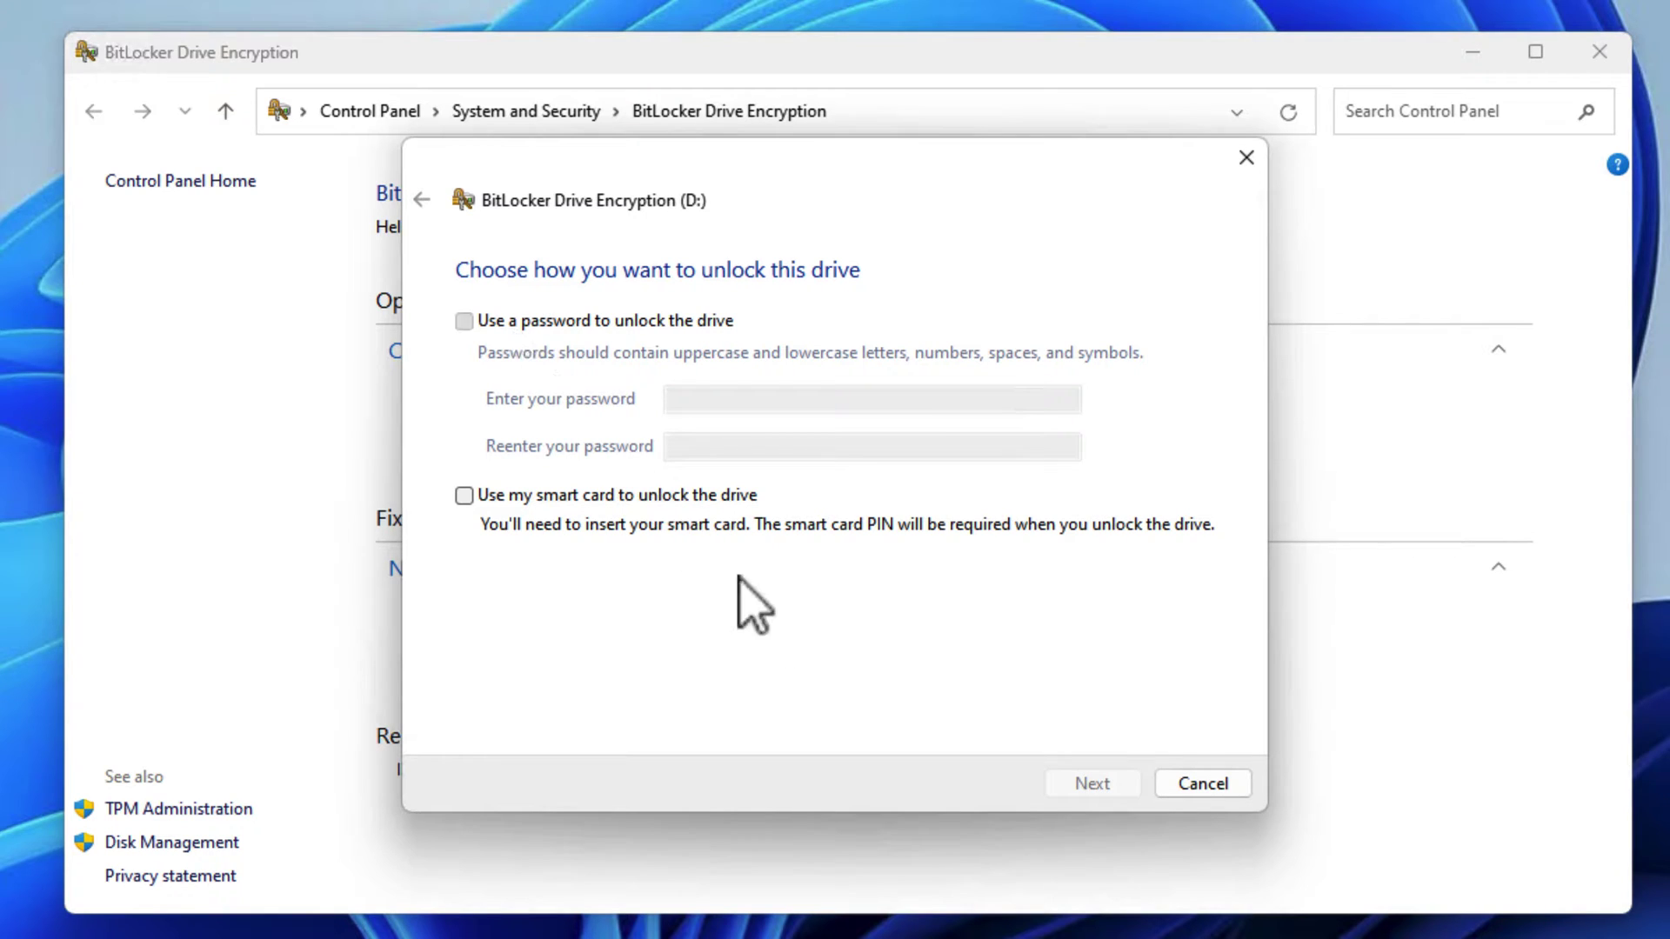
pyautogui.click(506, 327)
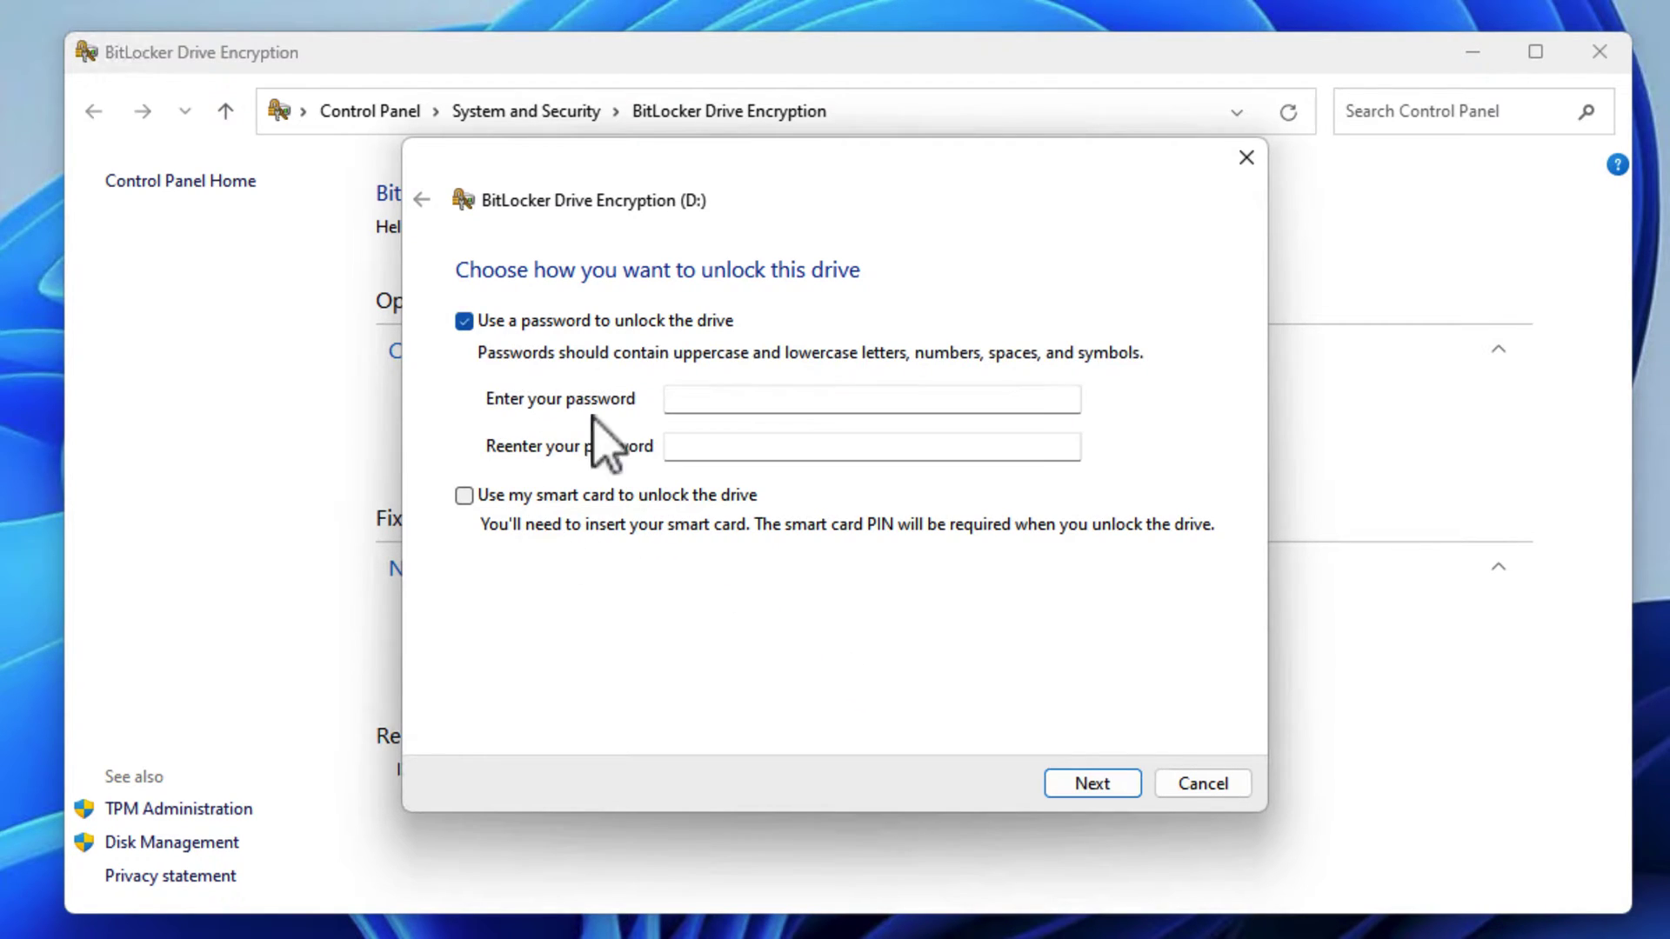
pyautogui.click(724, 401)
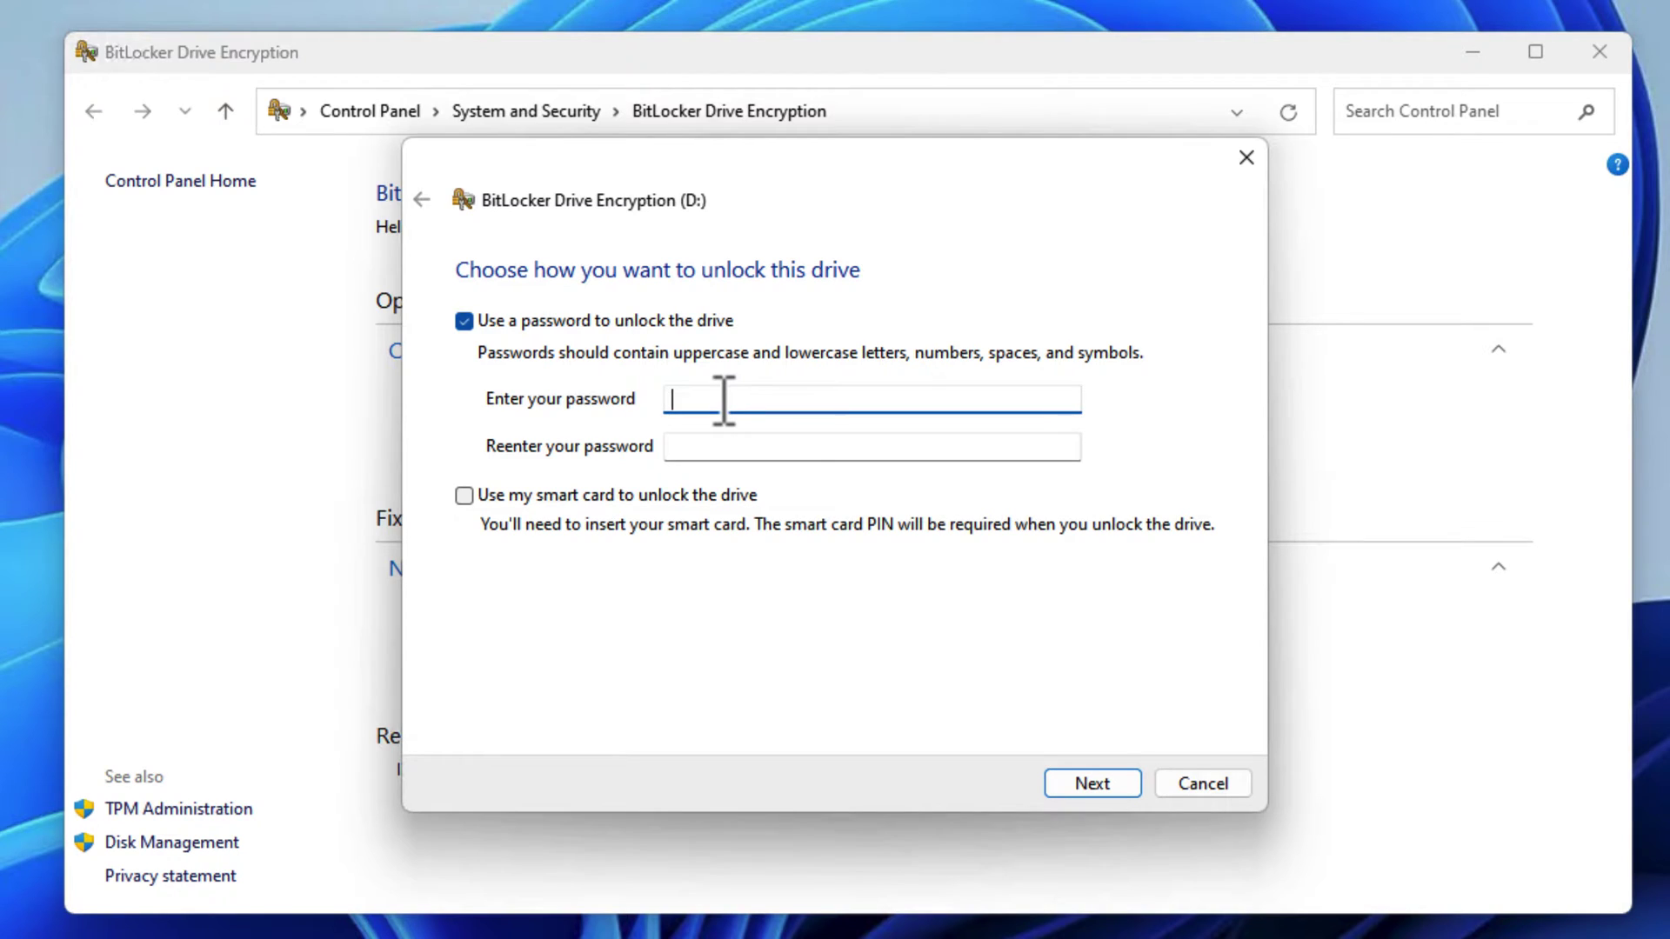
pyautogui.write('1234')
pyautogui.click(735, 445)
pyautogui.write('1234')
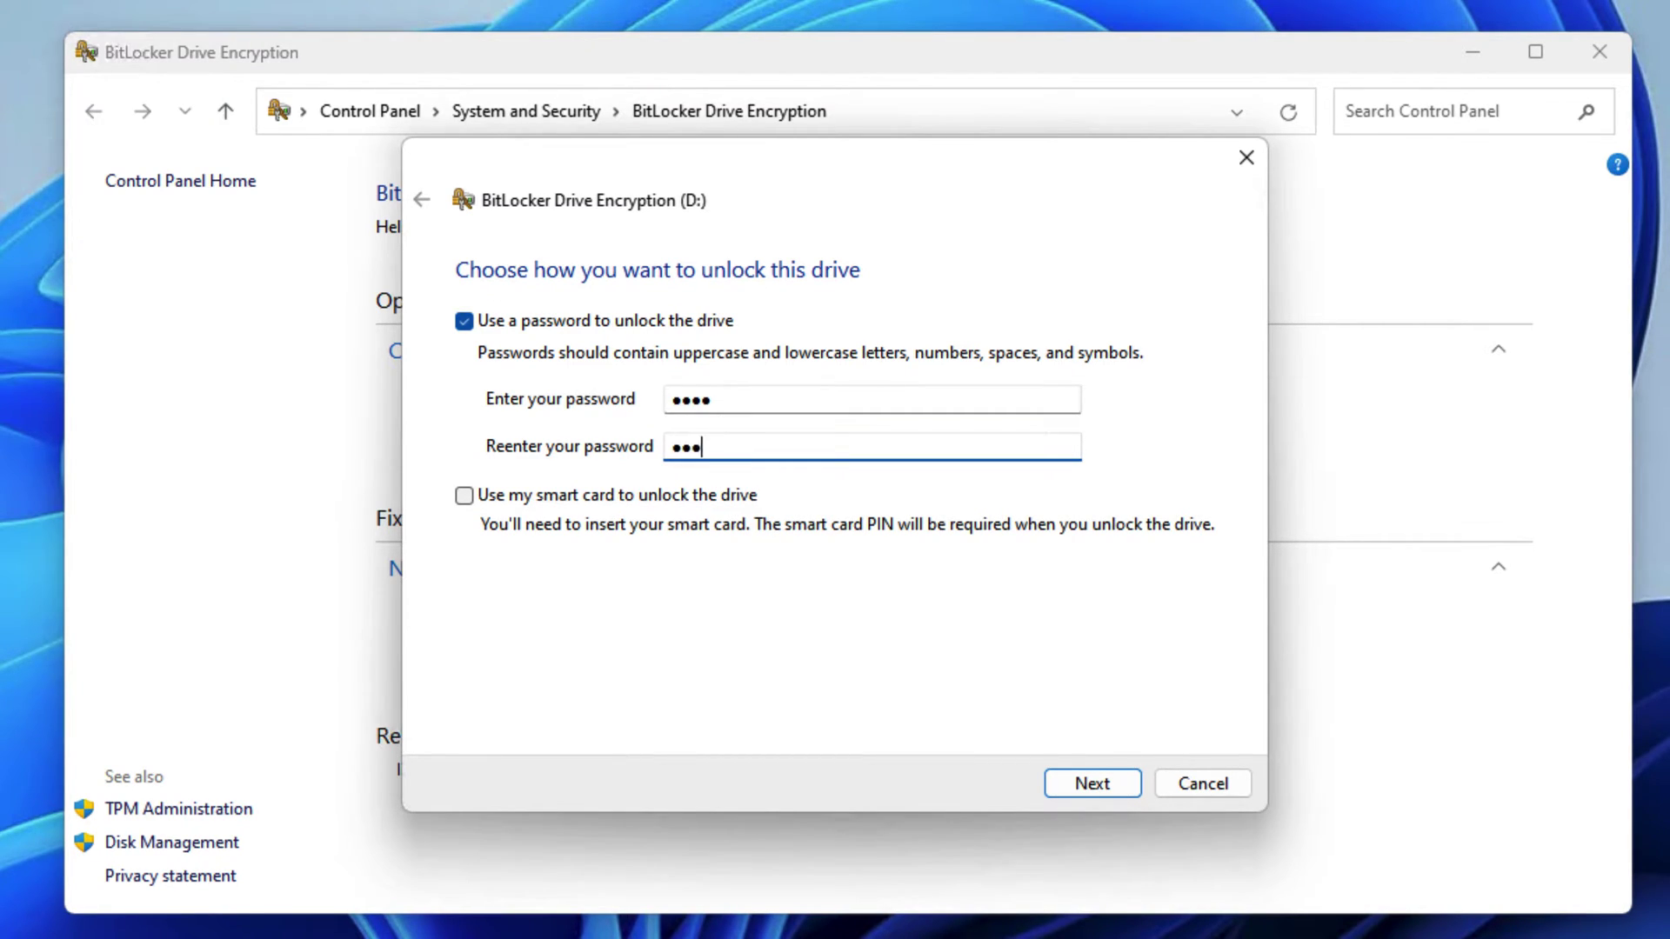
pyautogui.click(1116, 796)
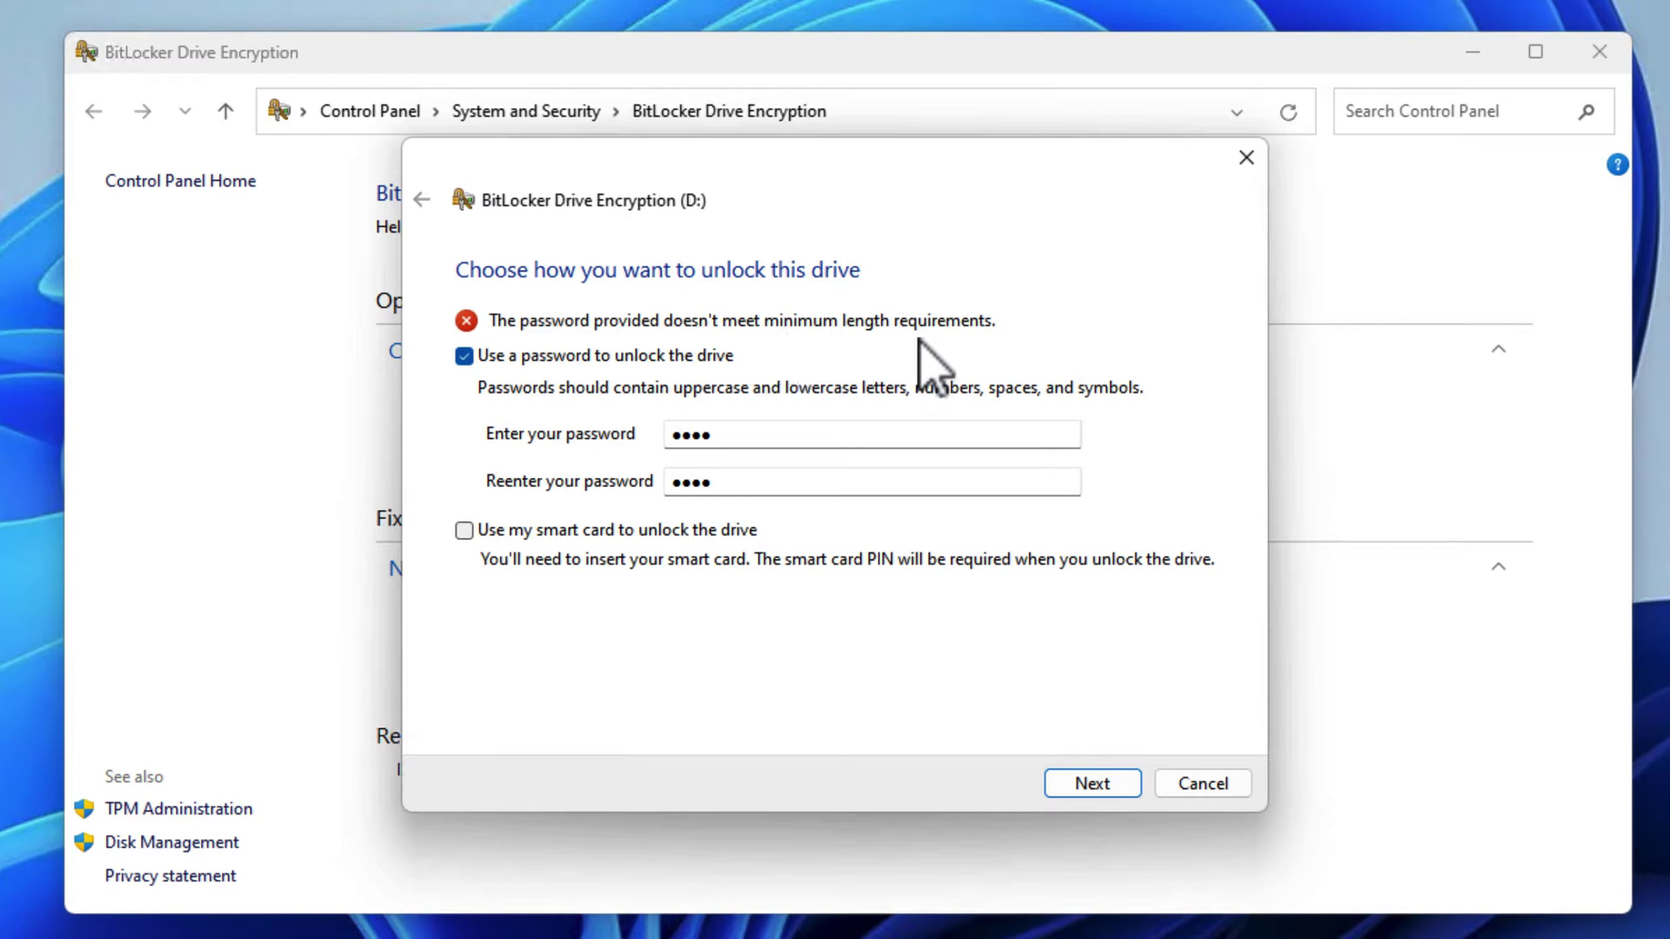
# Lengthen the password to eight characters in both fields and continue.
pyautogui.doubleClick(762, 435)
pyautogui.click(762, 435)
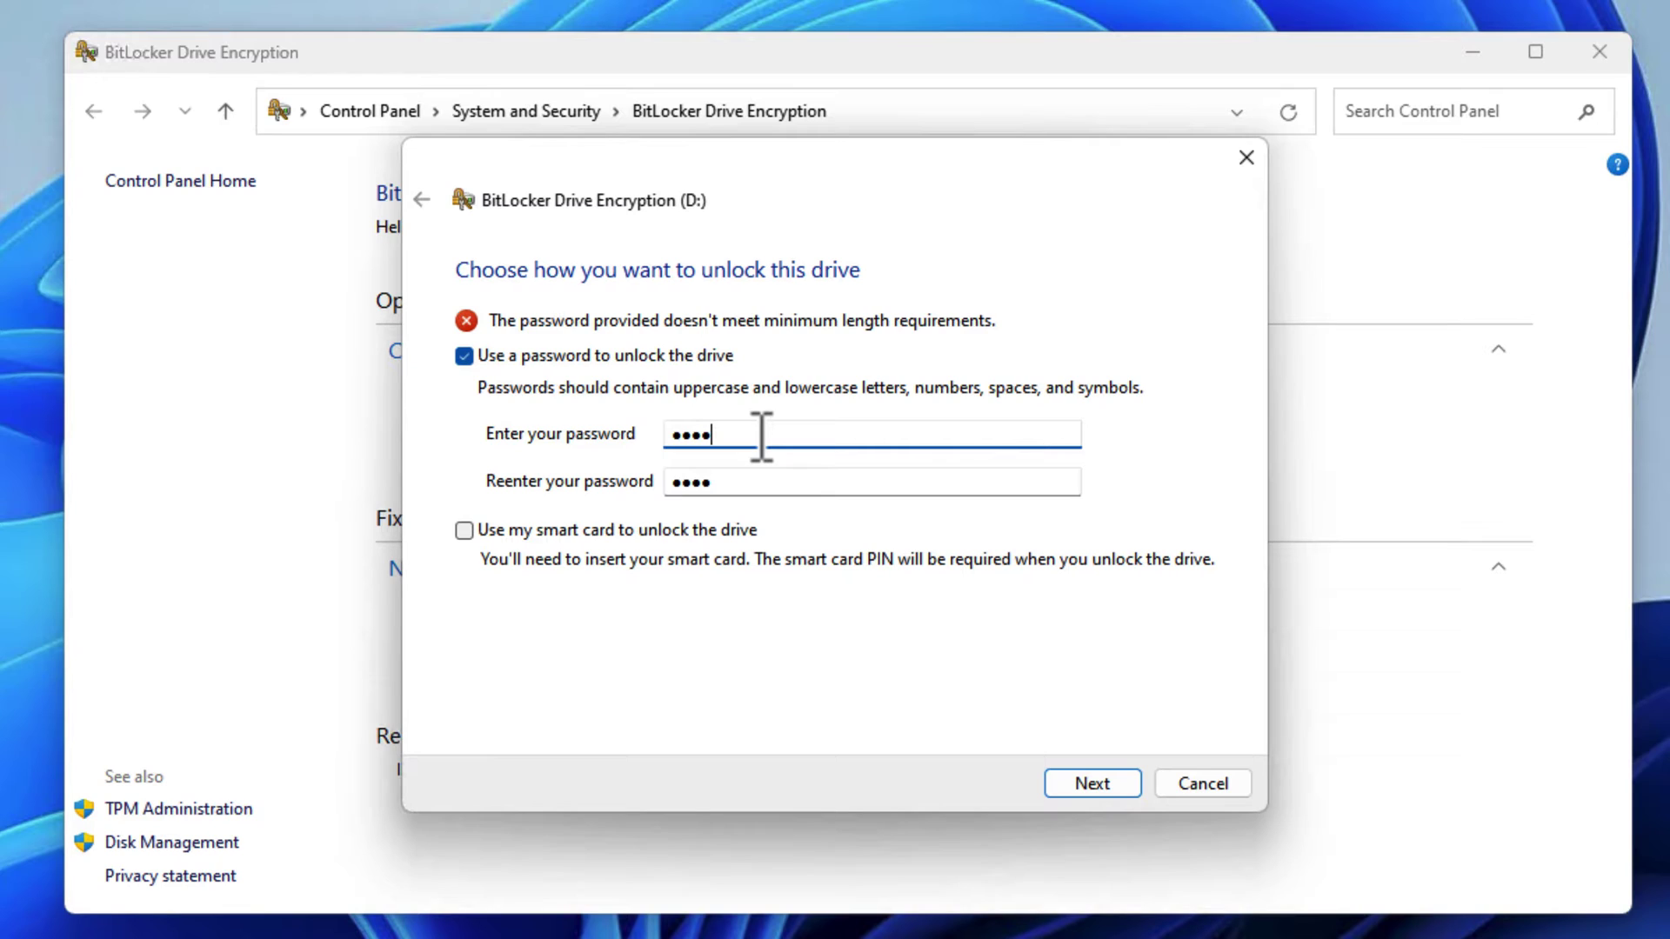
pyautogui.write('••••')
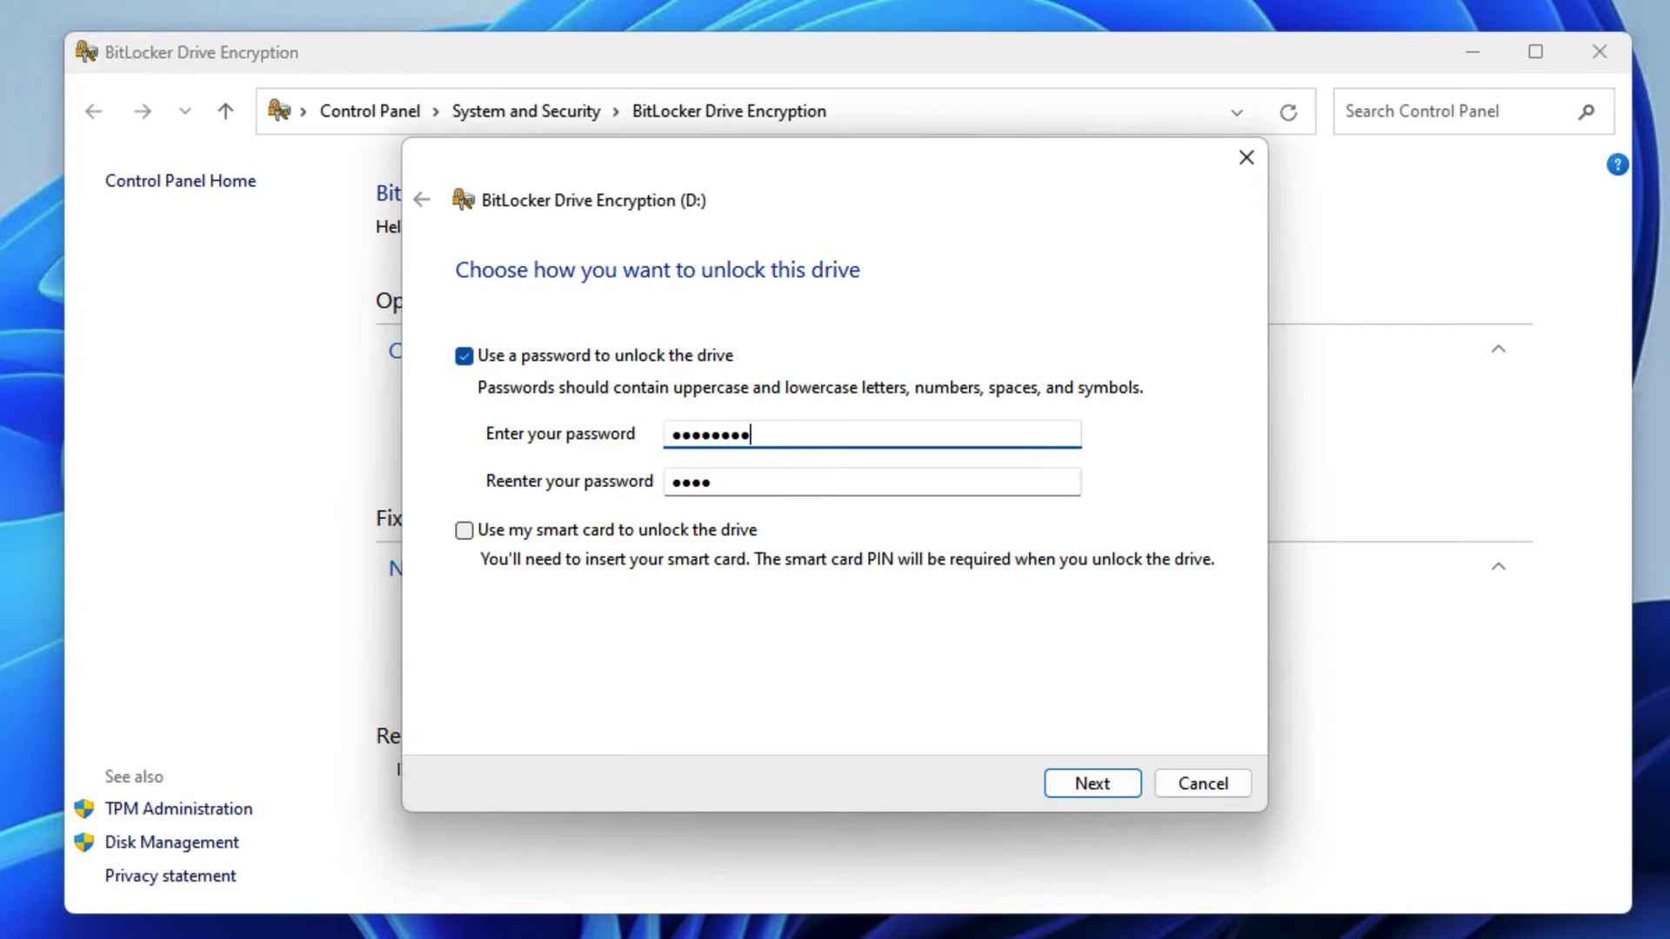
pyautogui.doubleClick(767, 484)
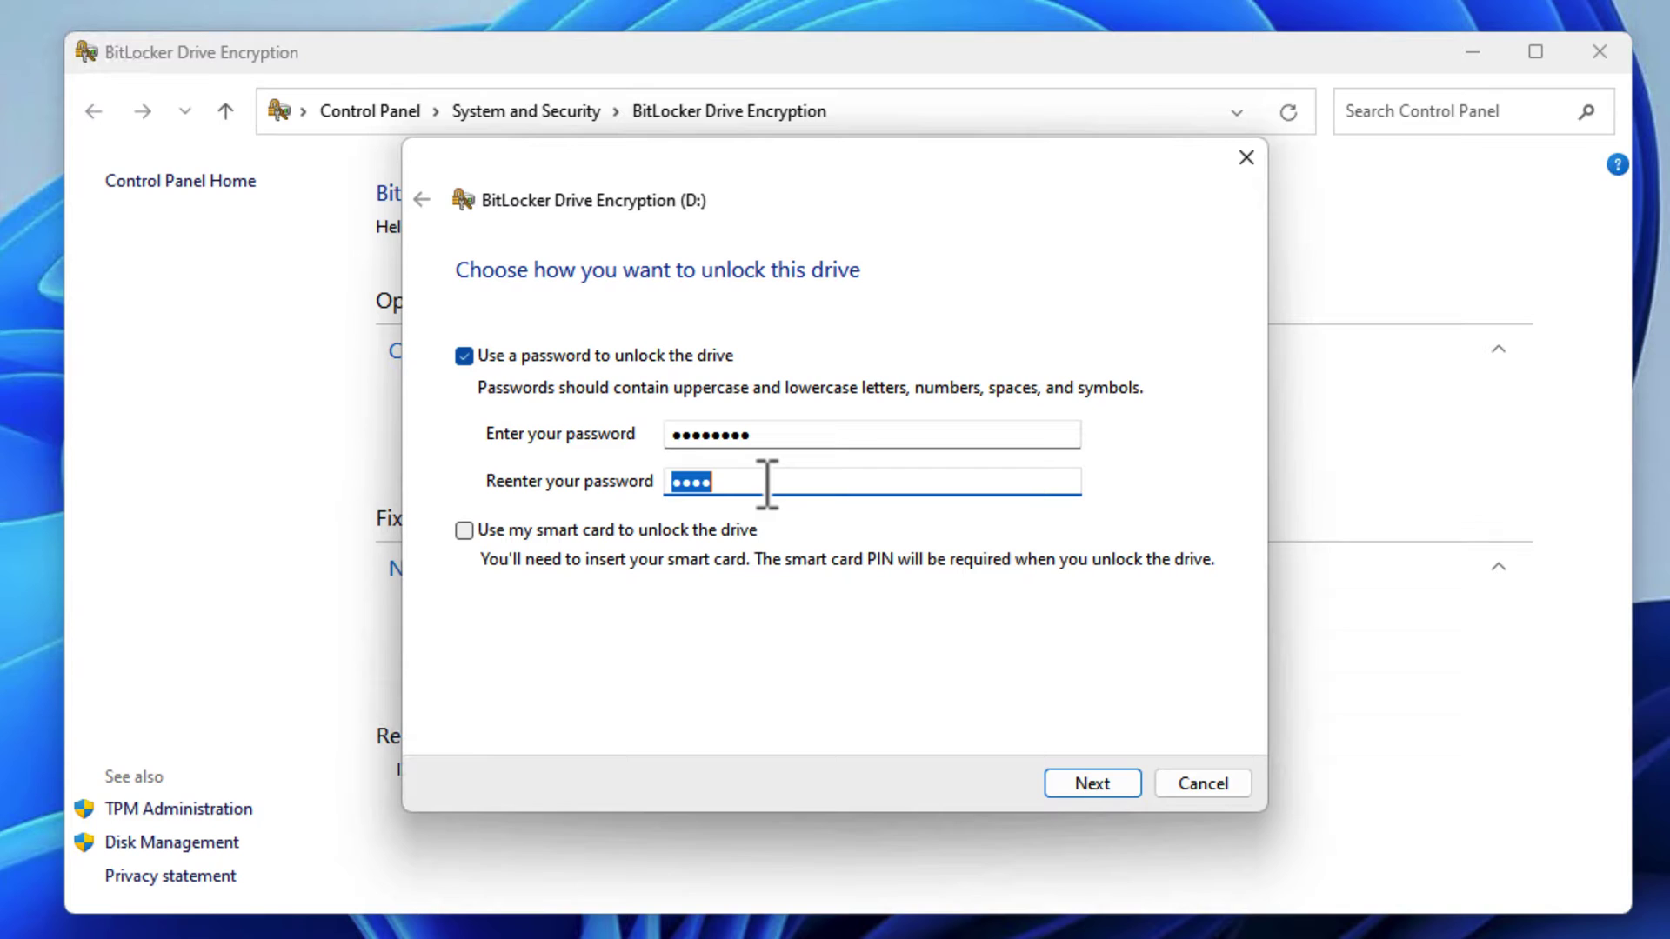
pyautogui.write('••••••••')
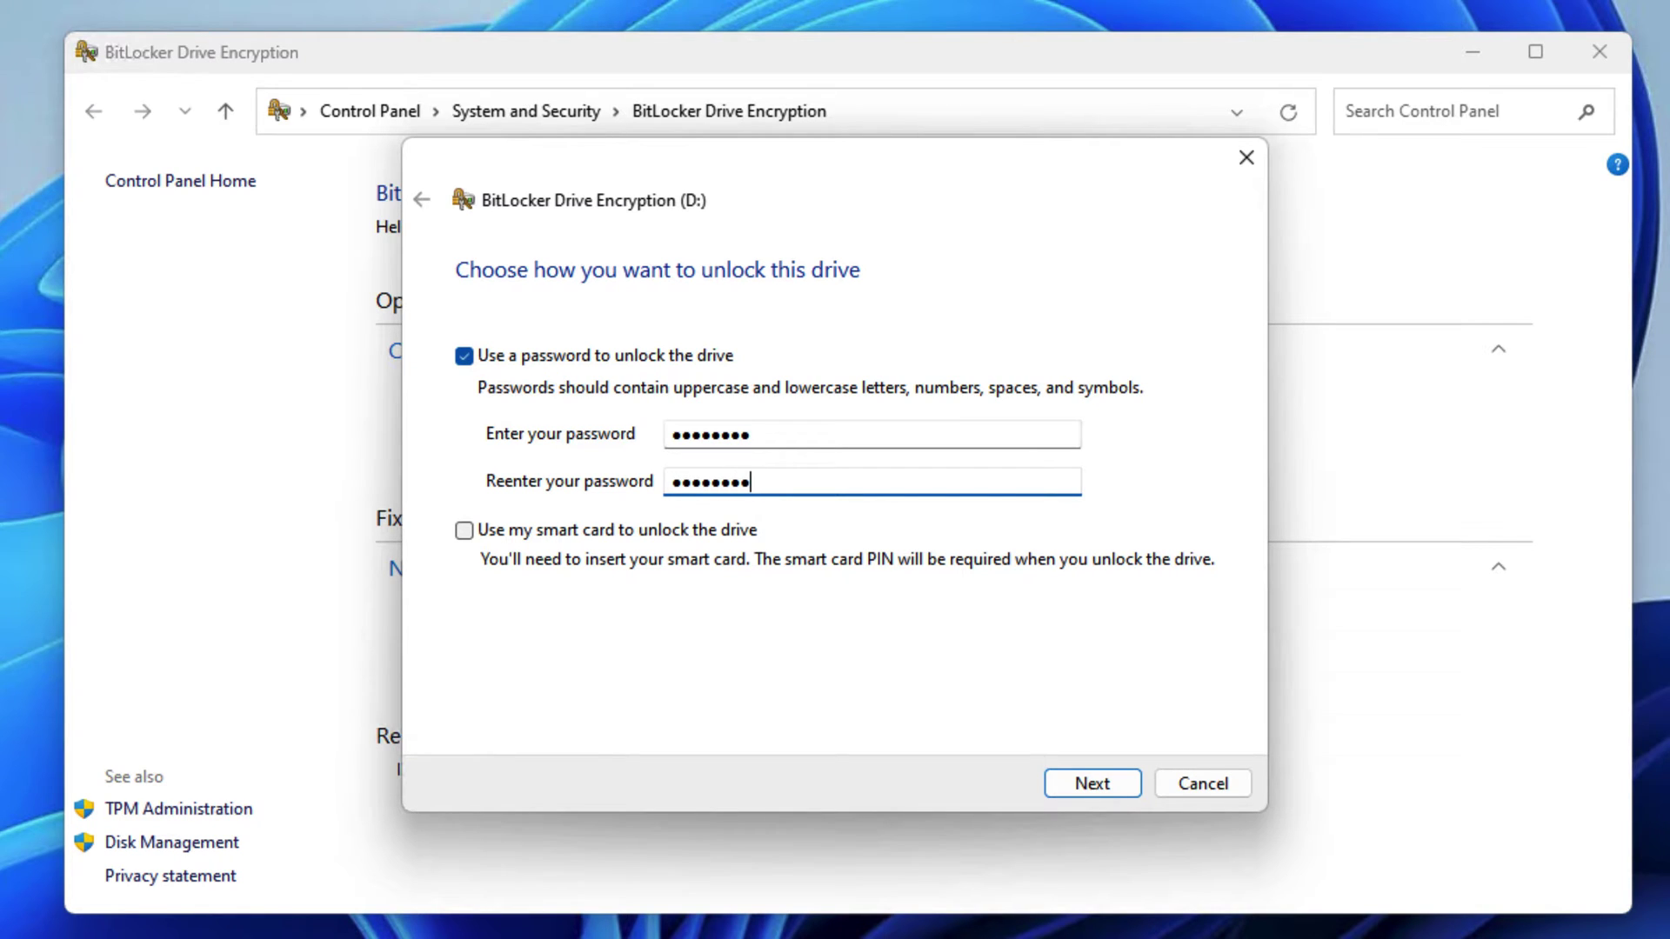
pyautogui.click(1095, 785)
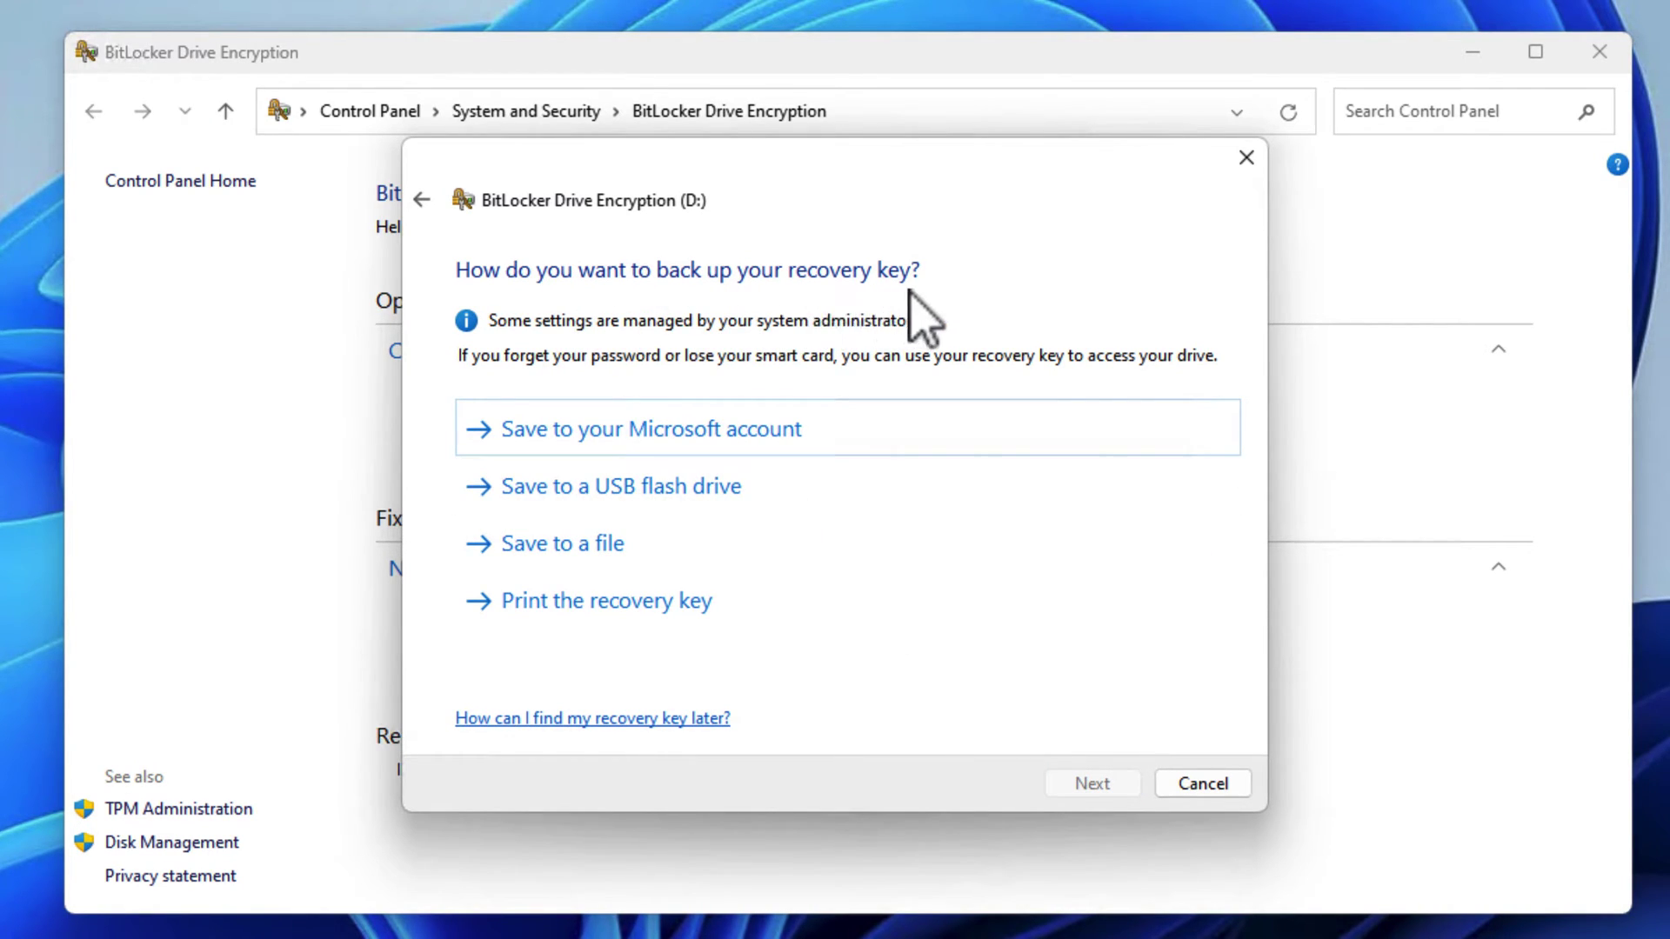
# Save the D: recovery key as a text file in the Documents folder.
pyautogui.click(615, 561)
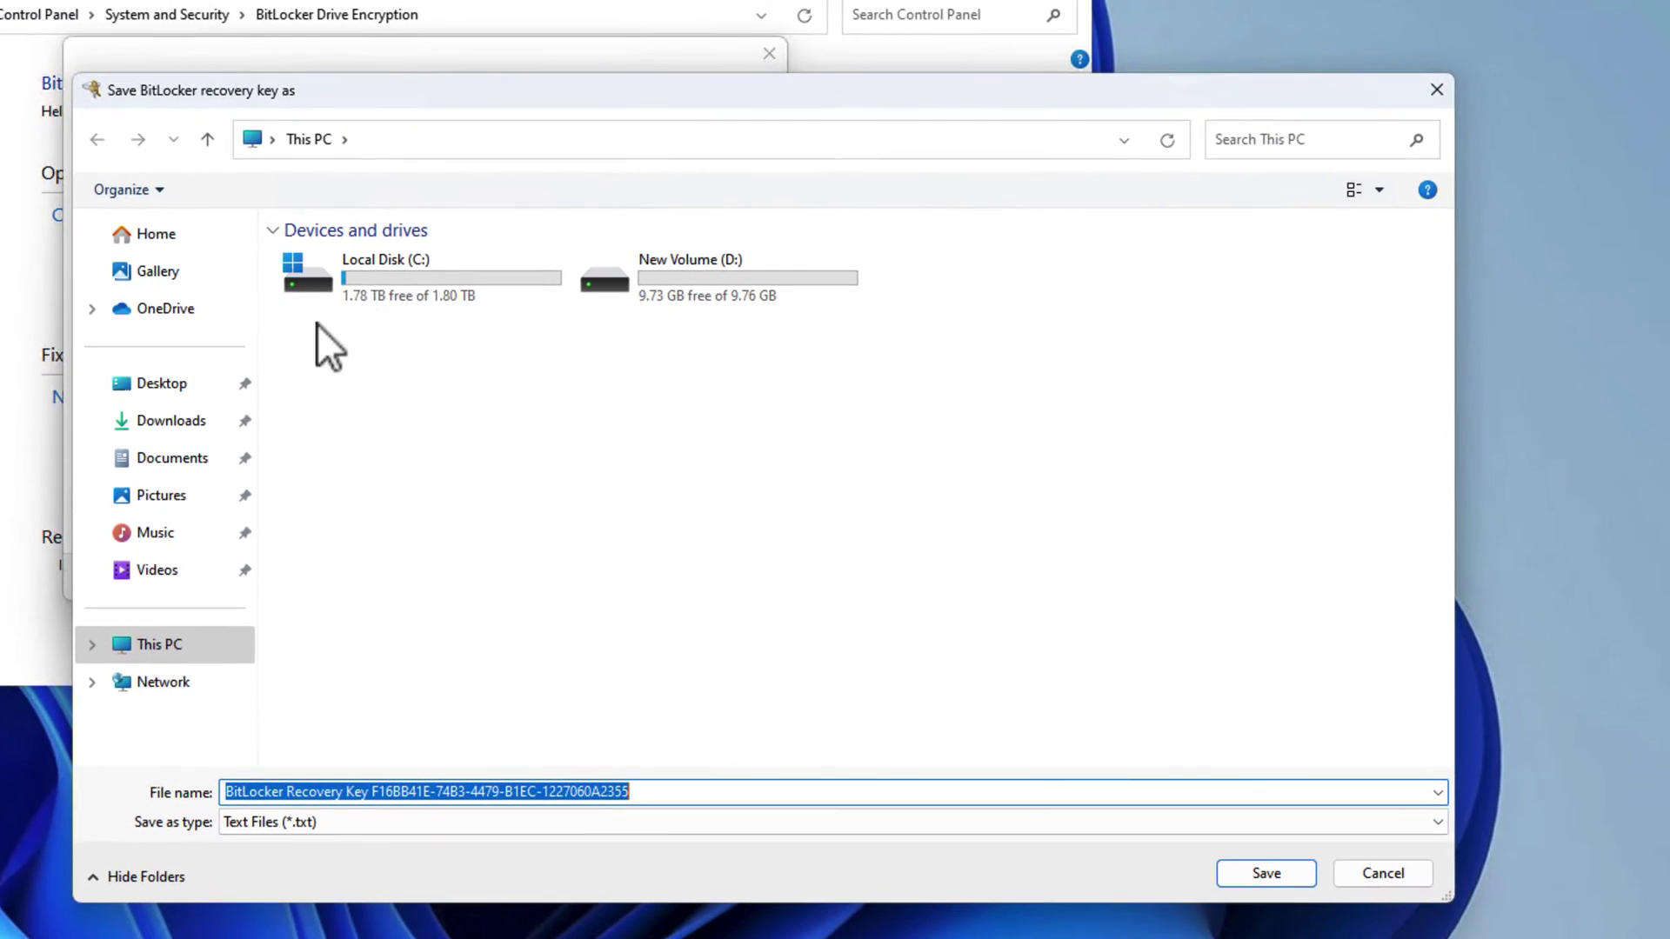
pyautogui.doubleClick(373, 282)
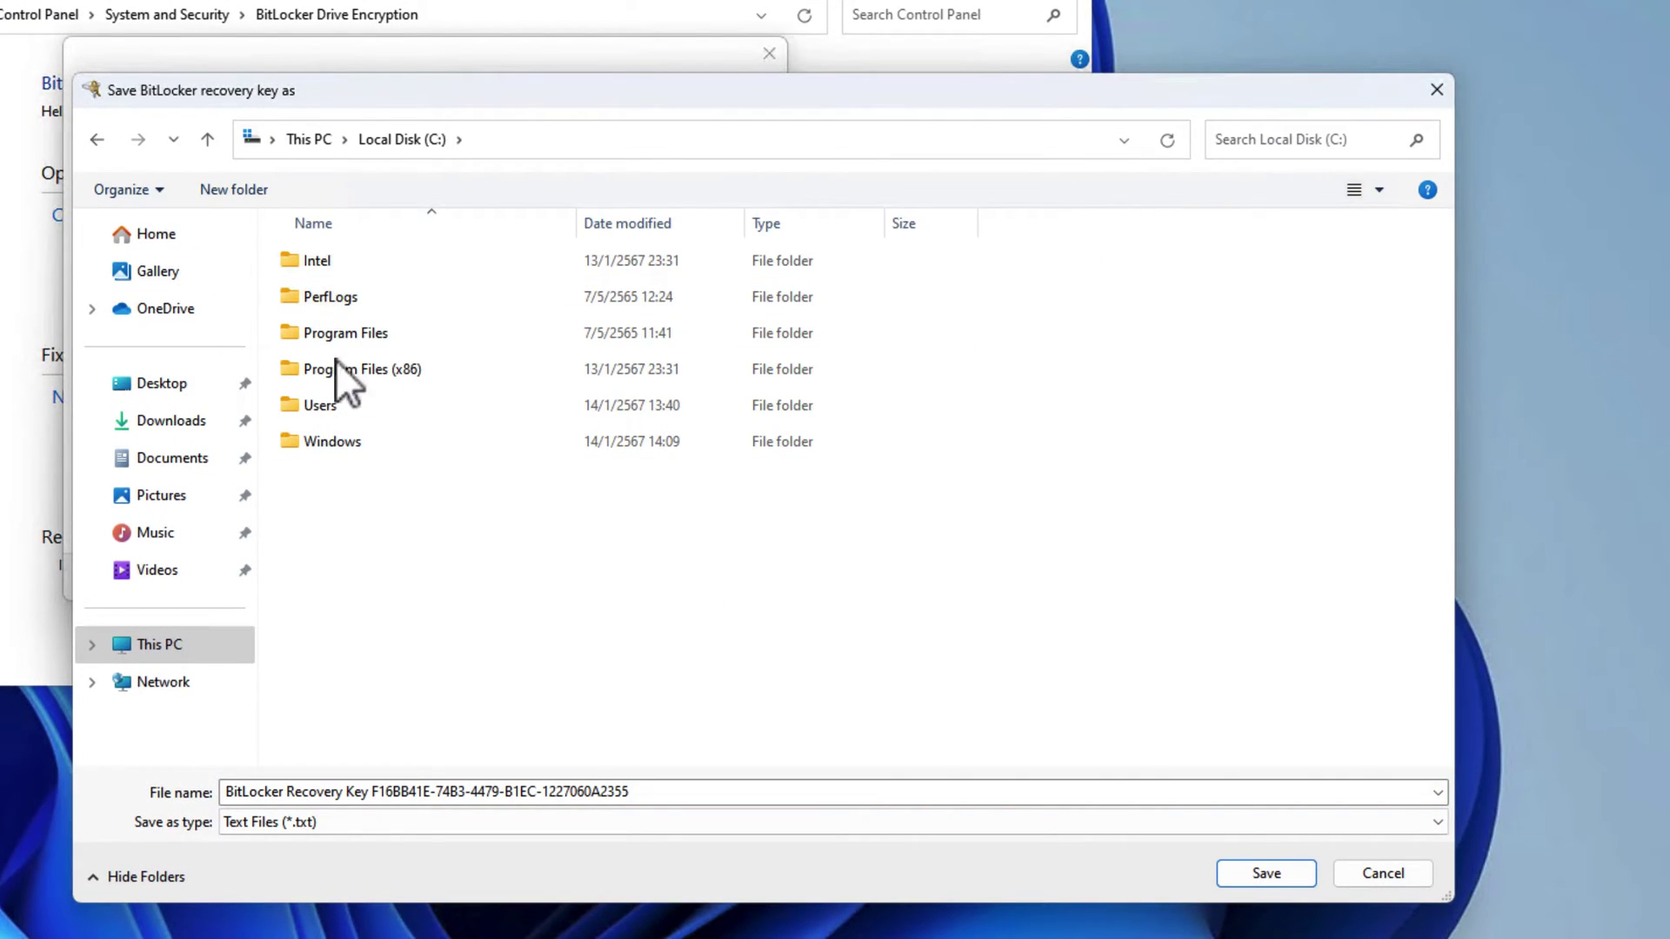
pyautogui.click(181, 461)
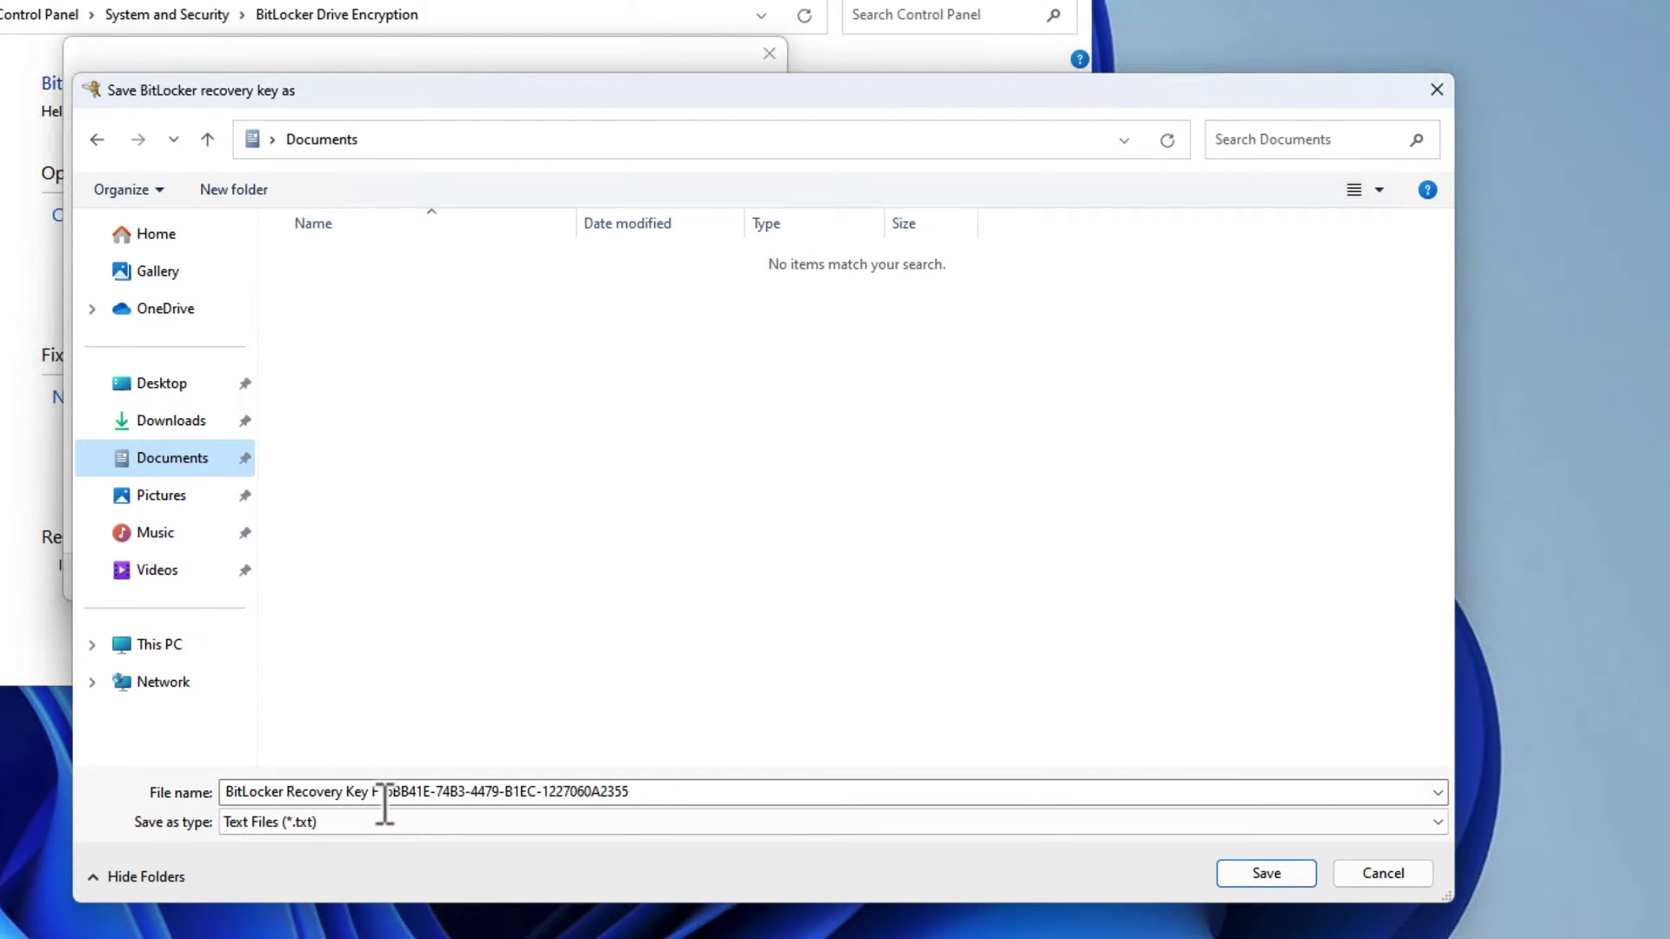
pyautogui.click(1264, 880)
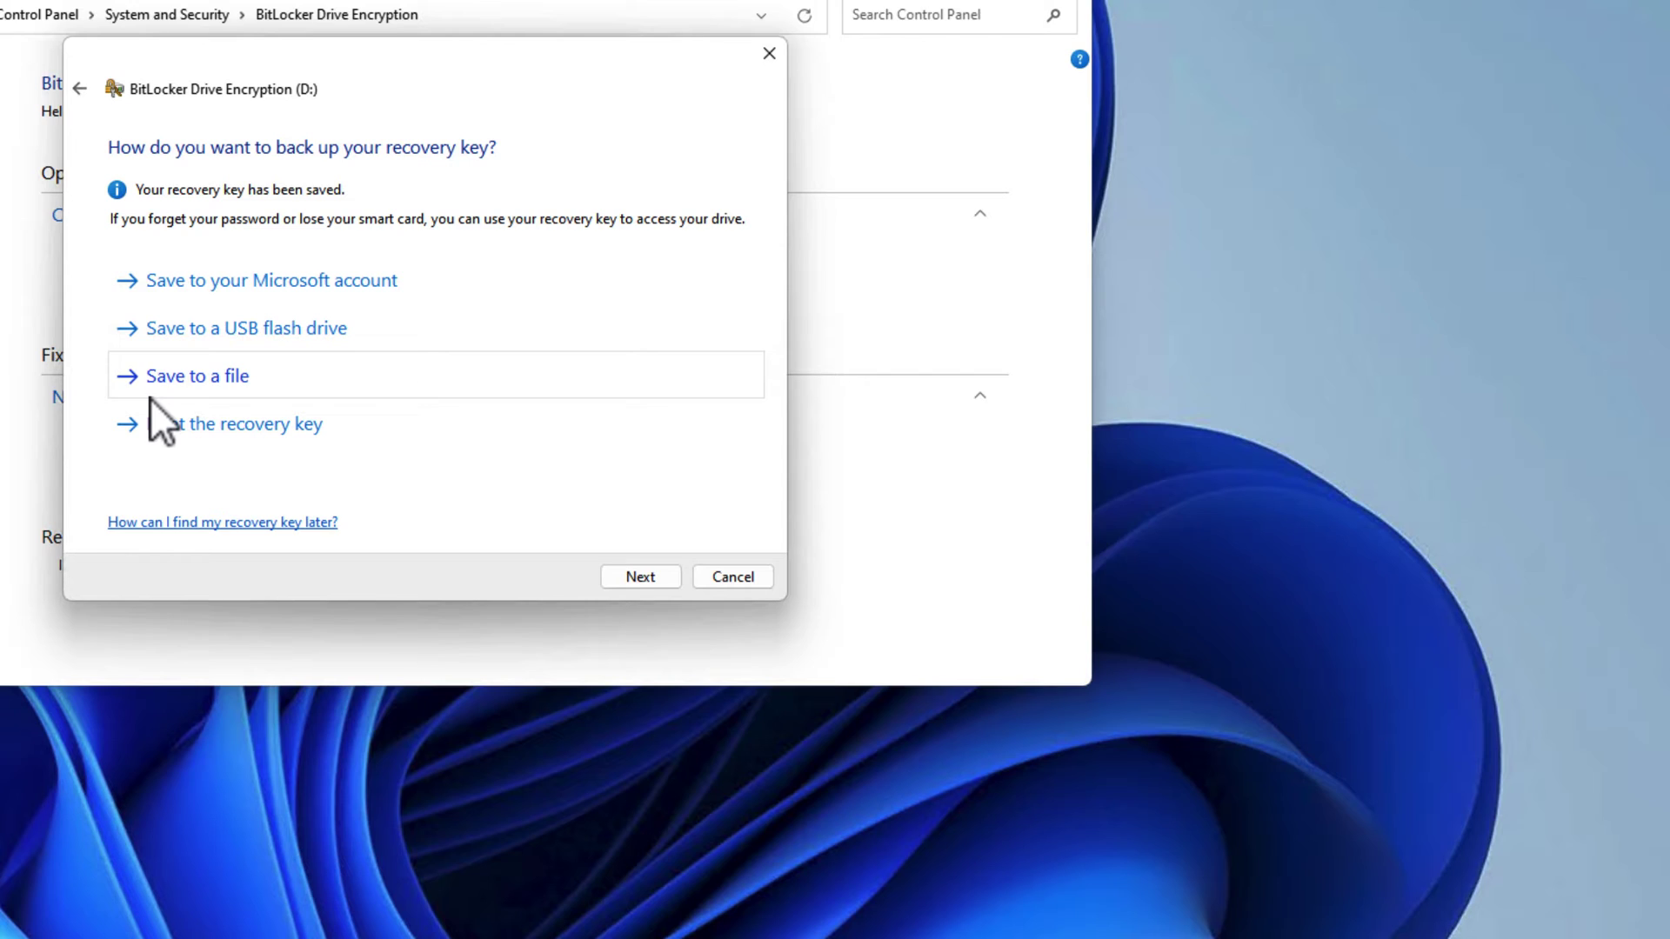
# Encrypt D: with 'Encrypt used disk space only' and 'New encryption mode'.
pyautogui.click(660, 583)
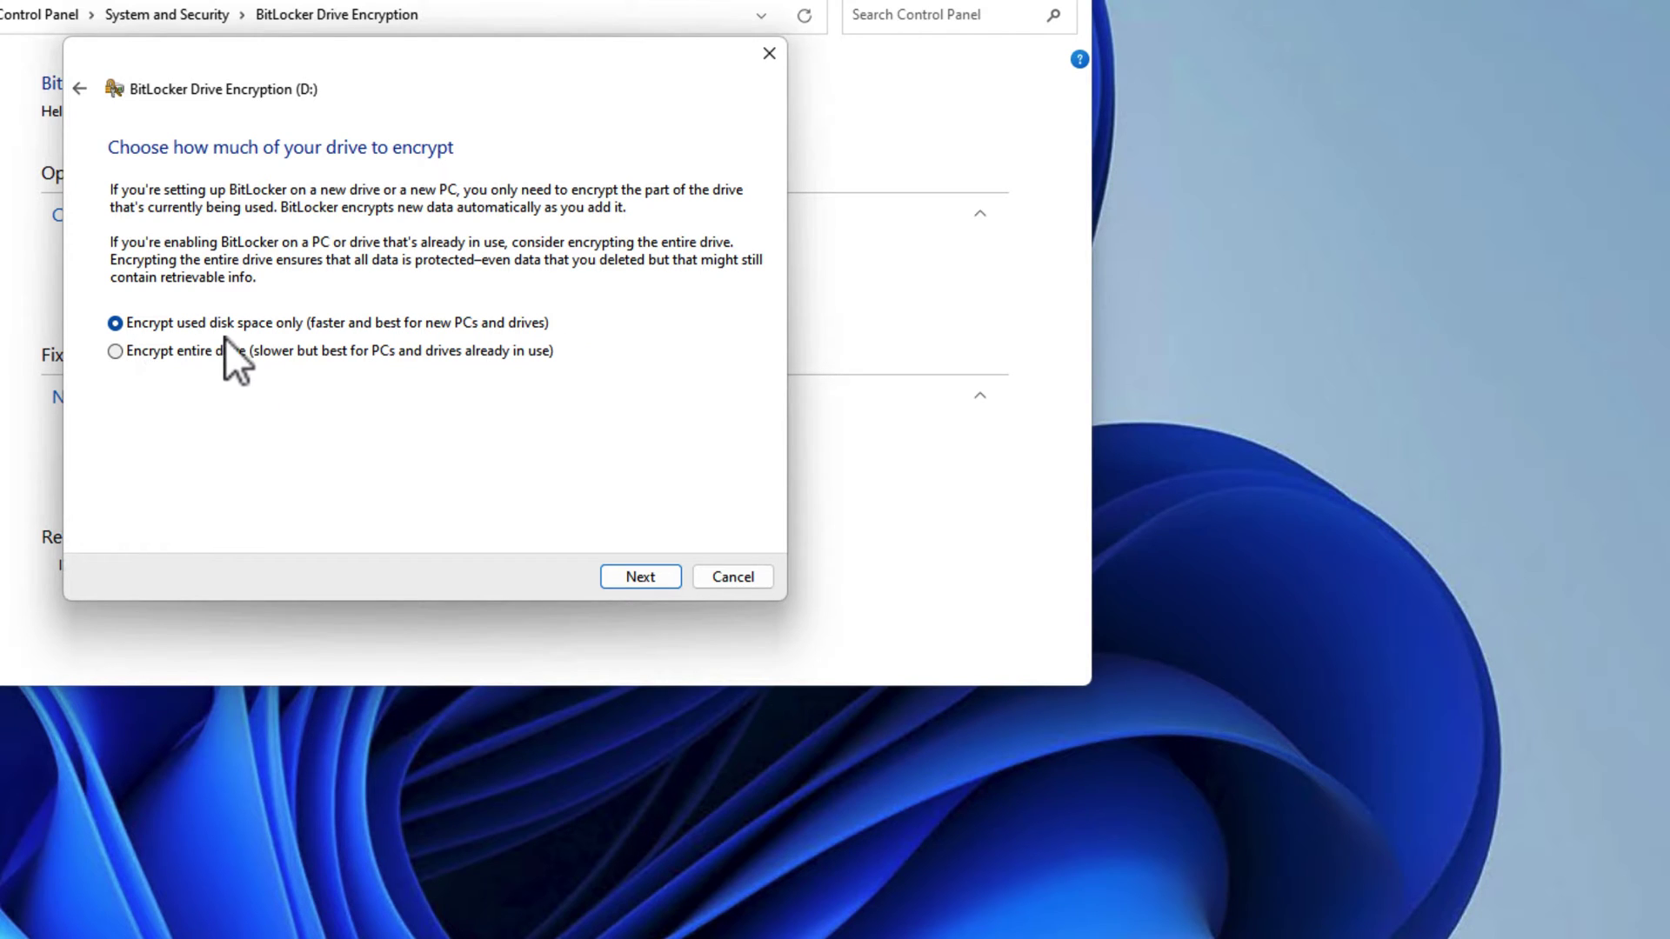
pyautogui.click(645, 582)
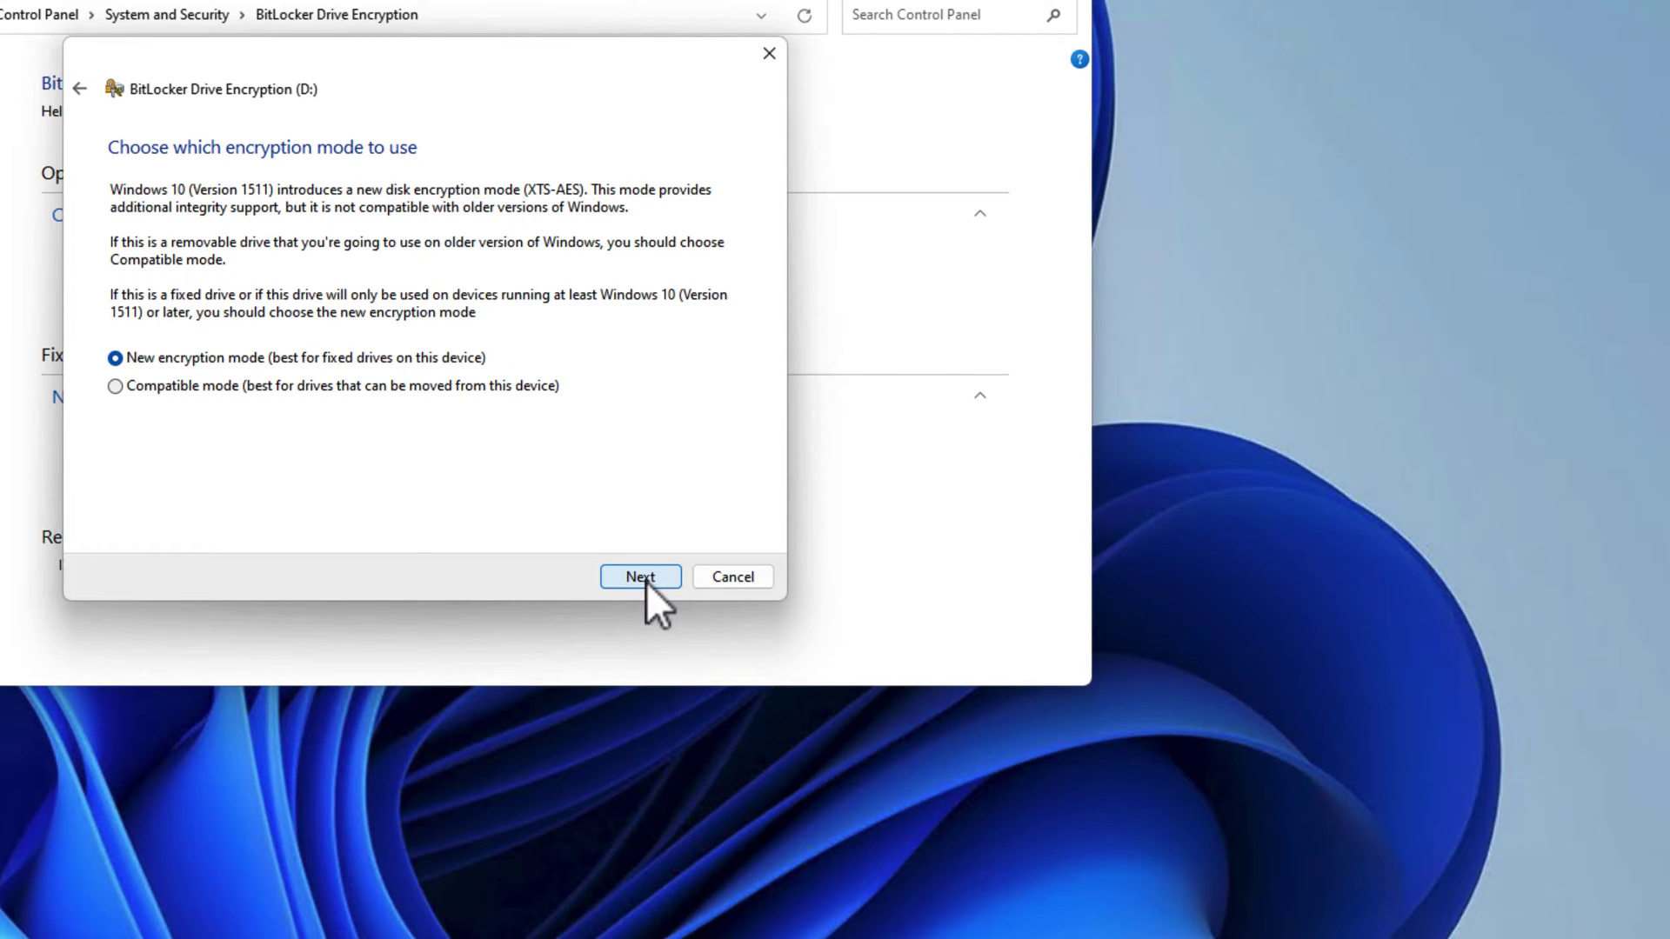
pyautogui.click(645, 581)
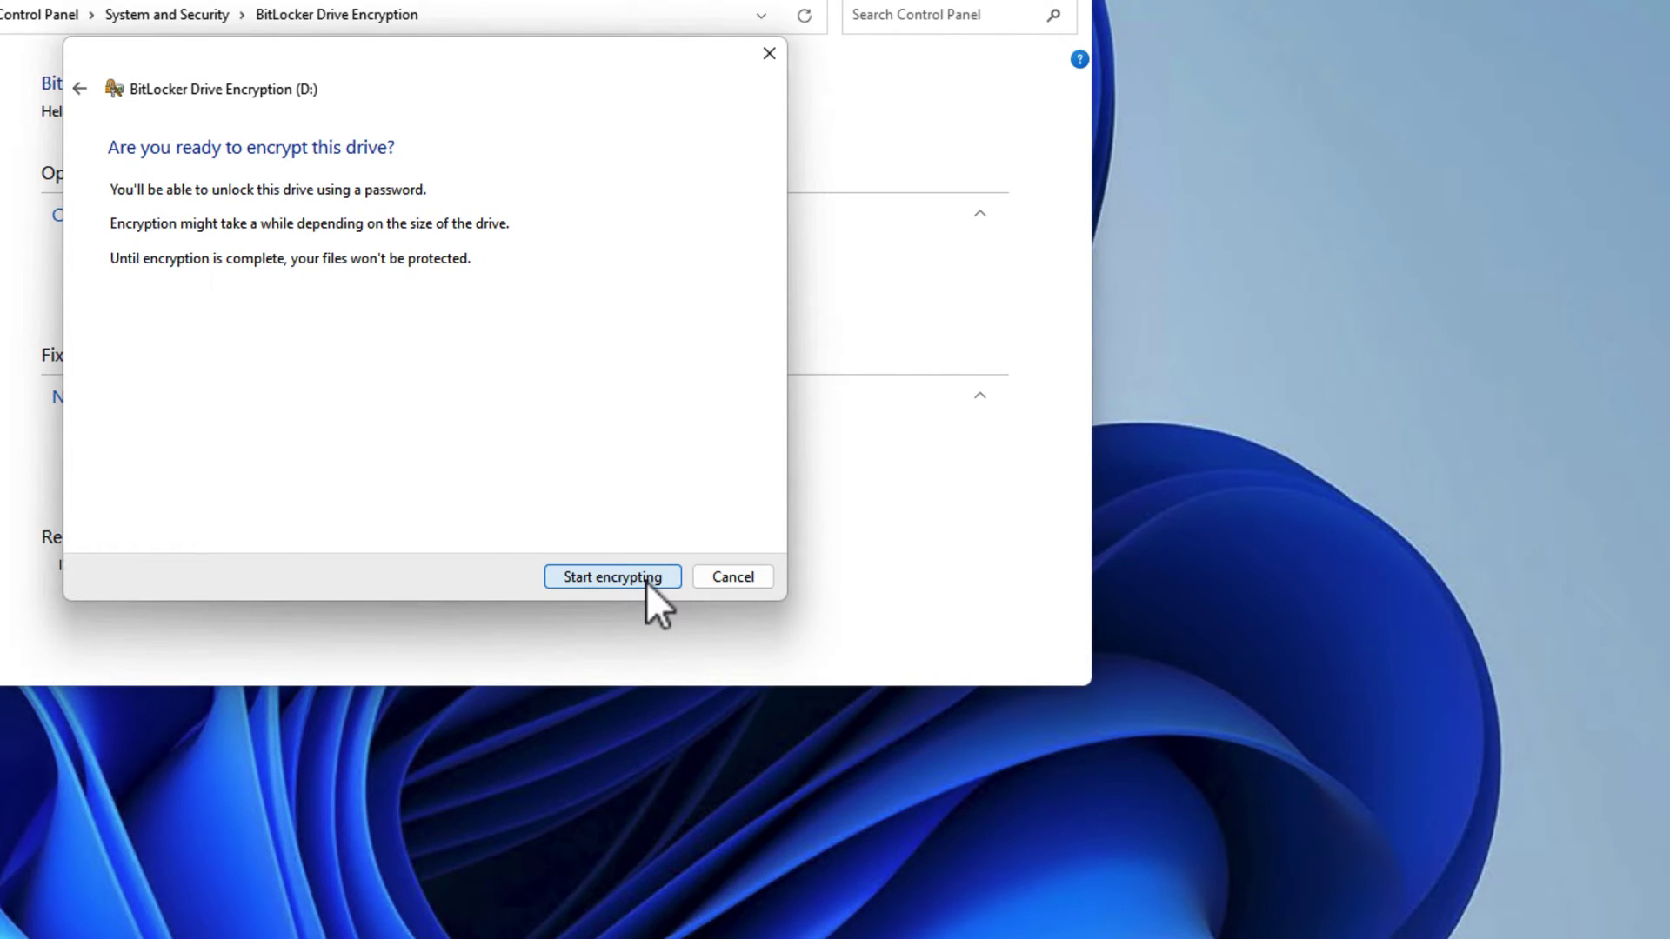
pyautogui.click(645, 578)
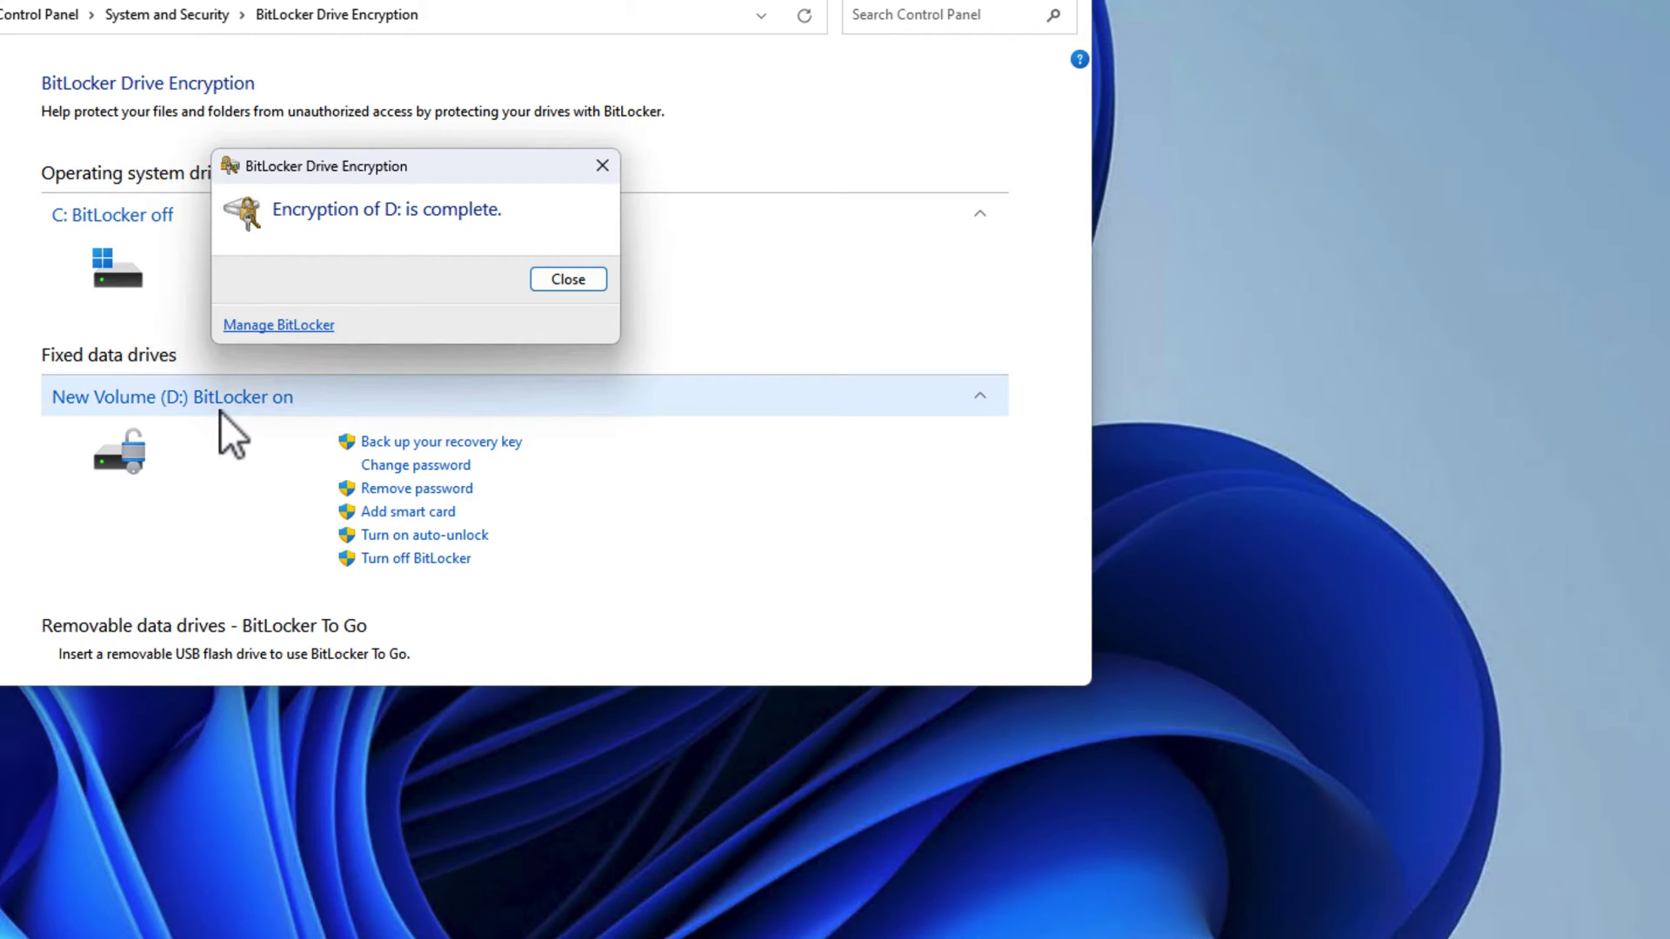
# Dismiss the encryption notice, then turn off BitLocker on D: and let it fully decrypt.
pyautogui.click(588, 285)
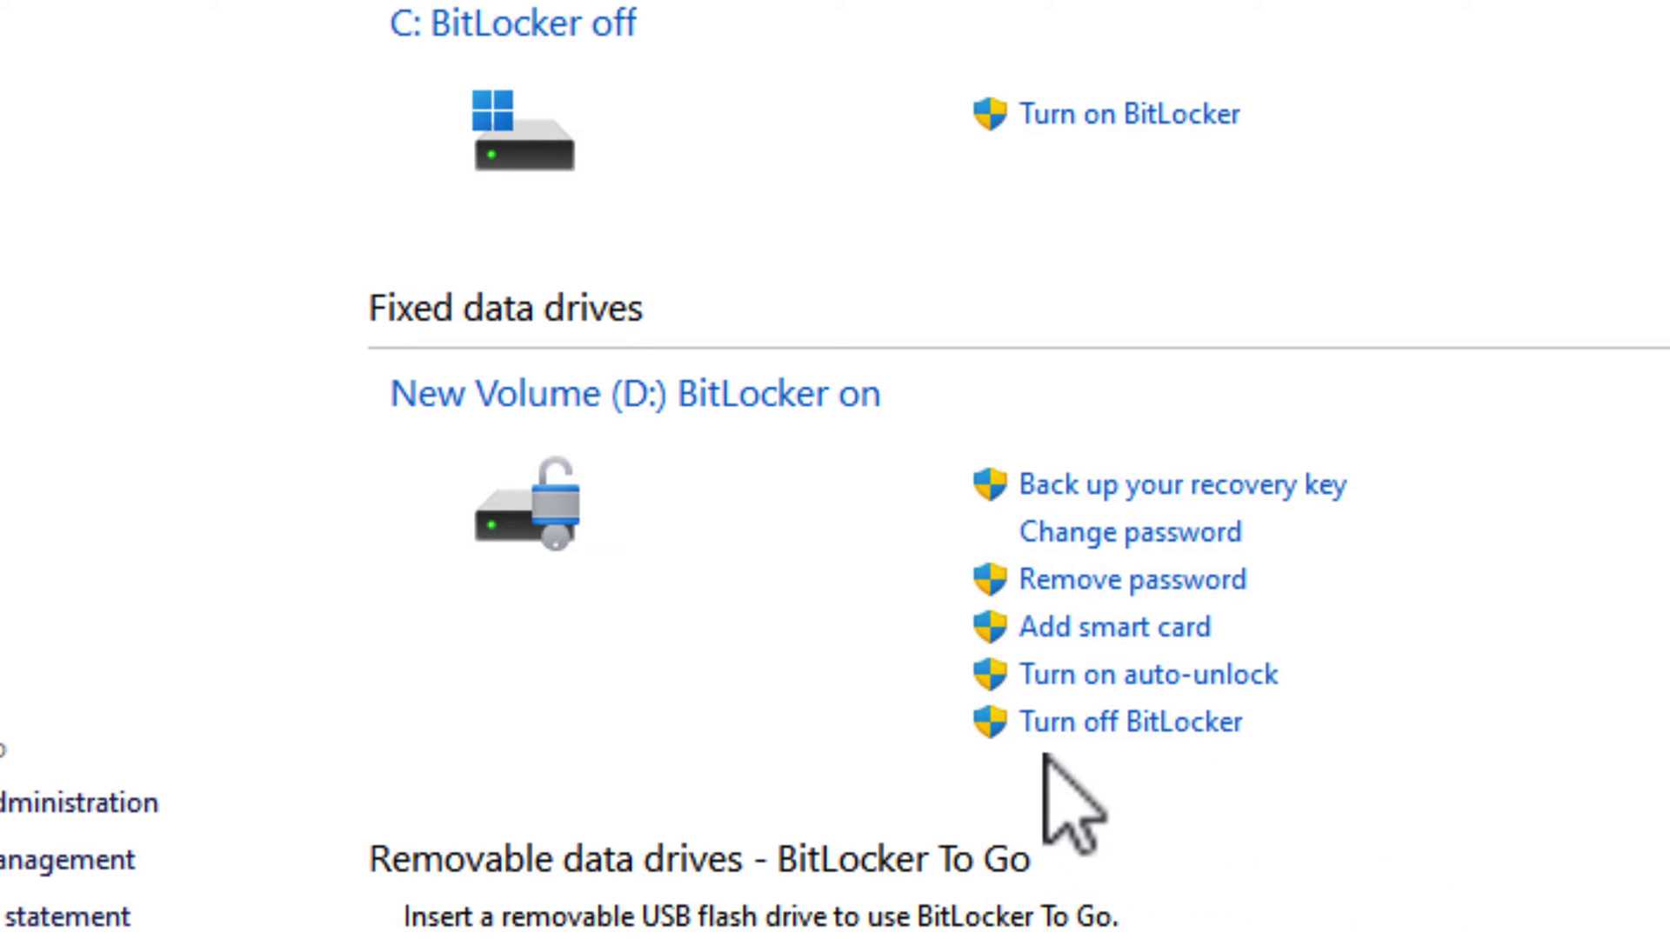
pyautogui.click(1133, 733)
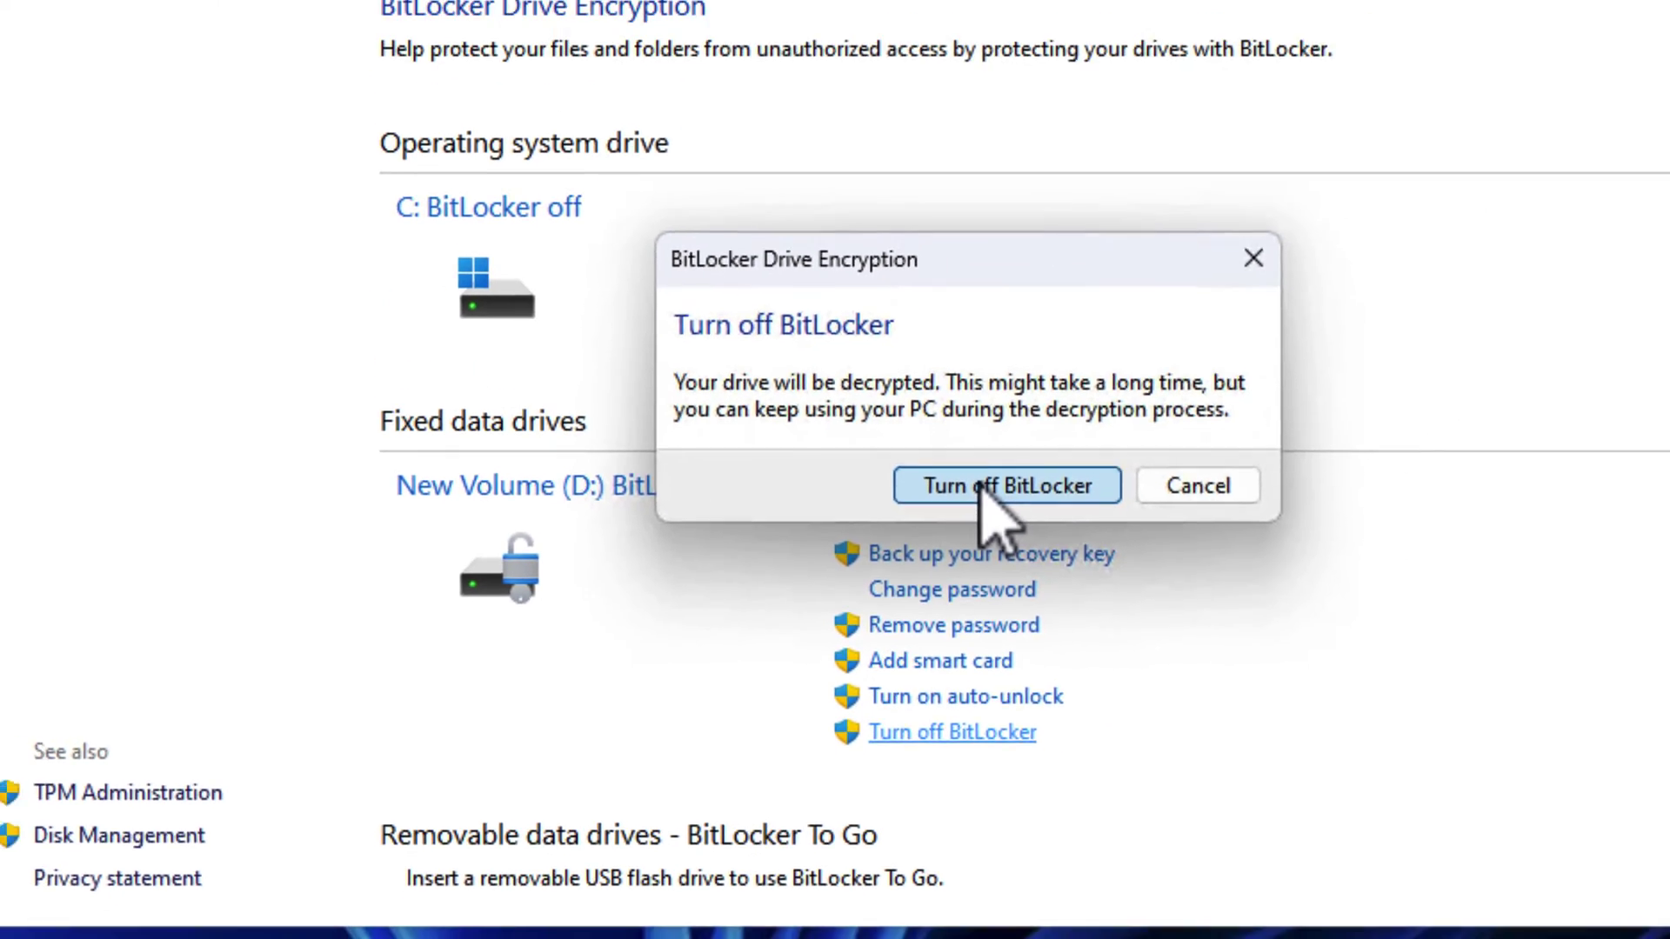
pyautogui.click(1170, 396)
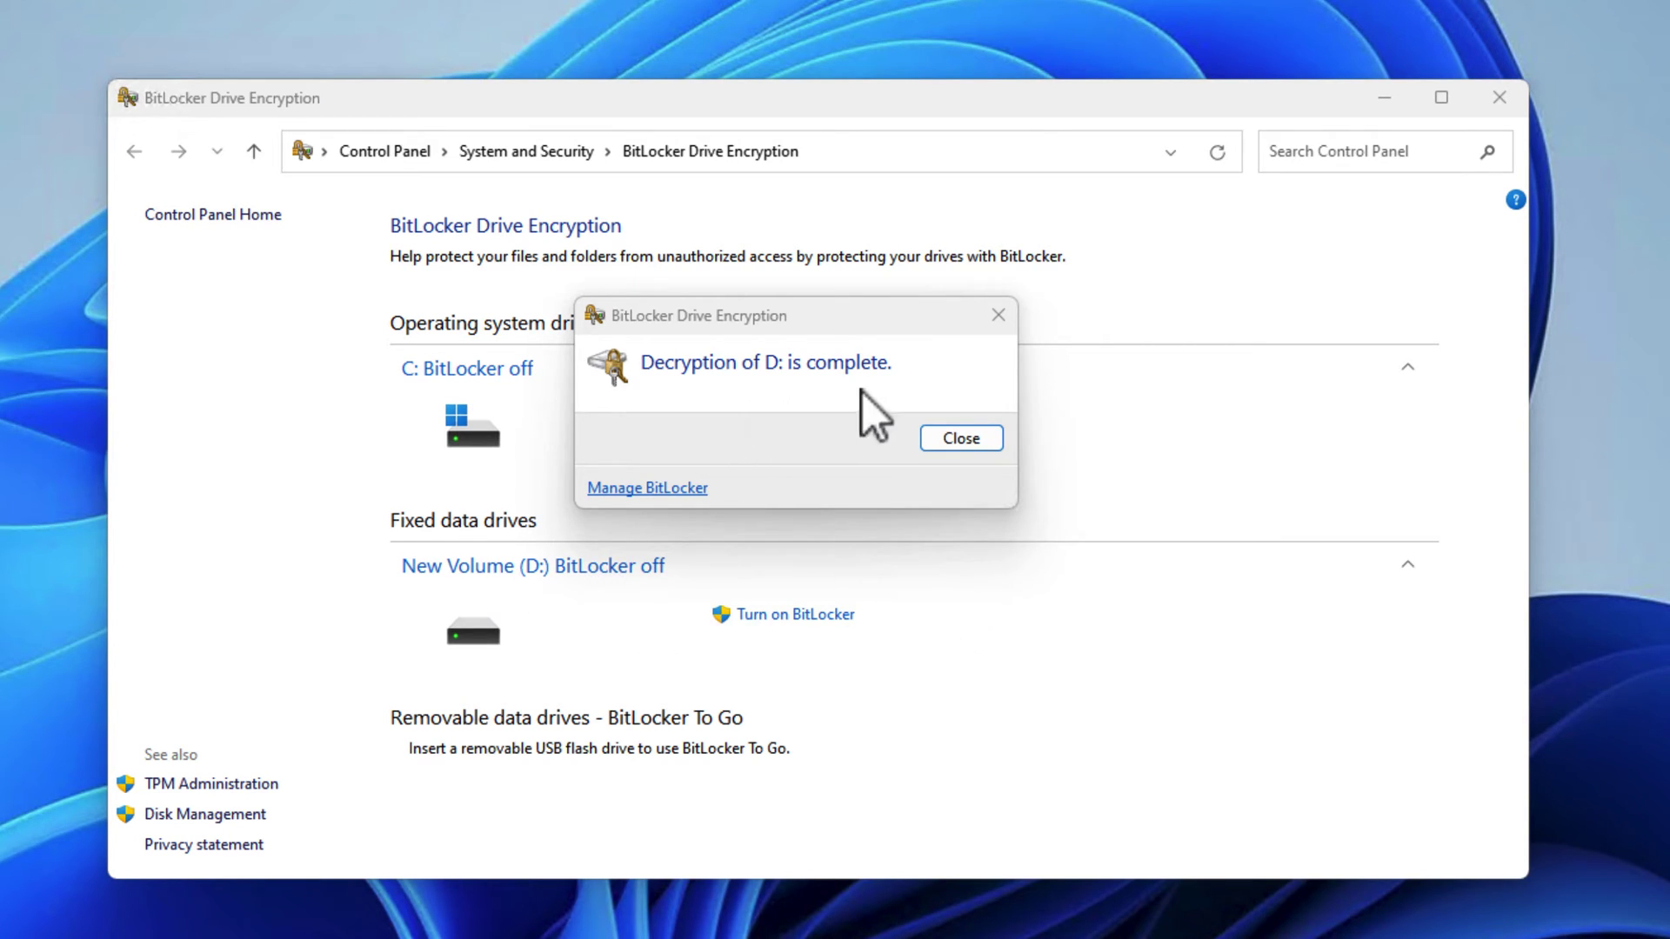
pyautogui.click(981, 449)
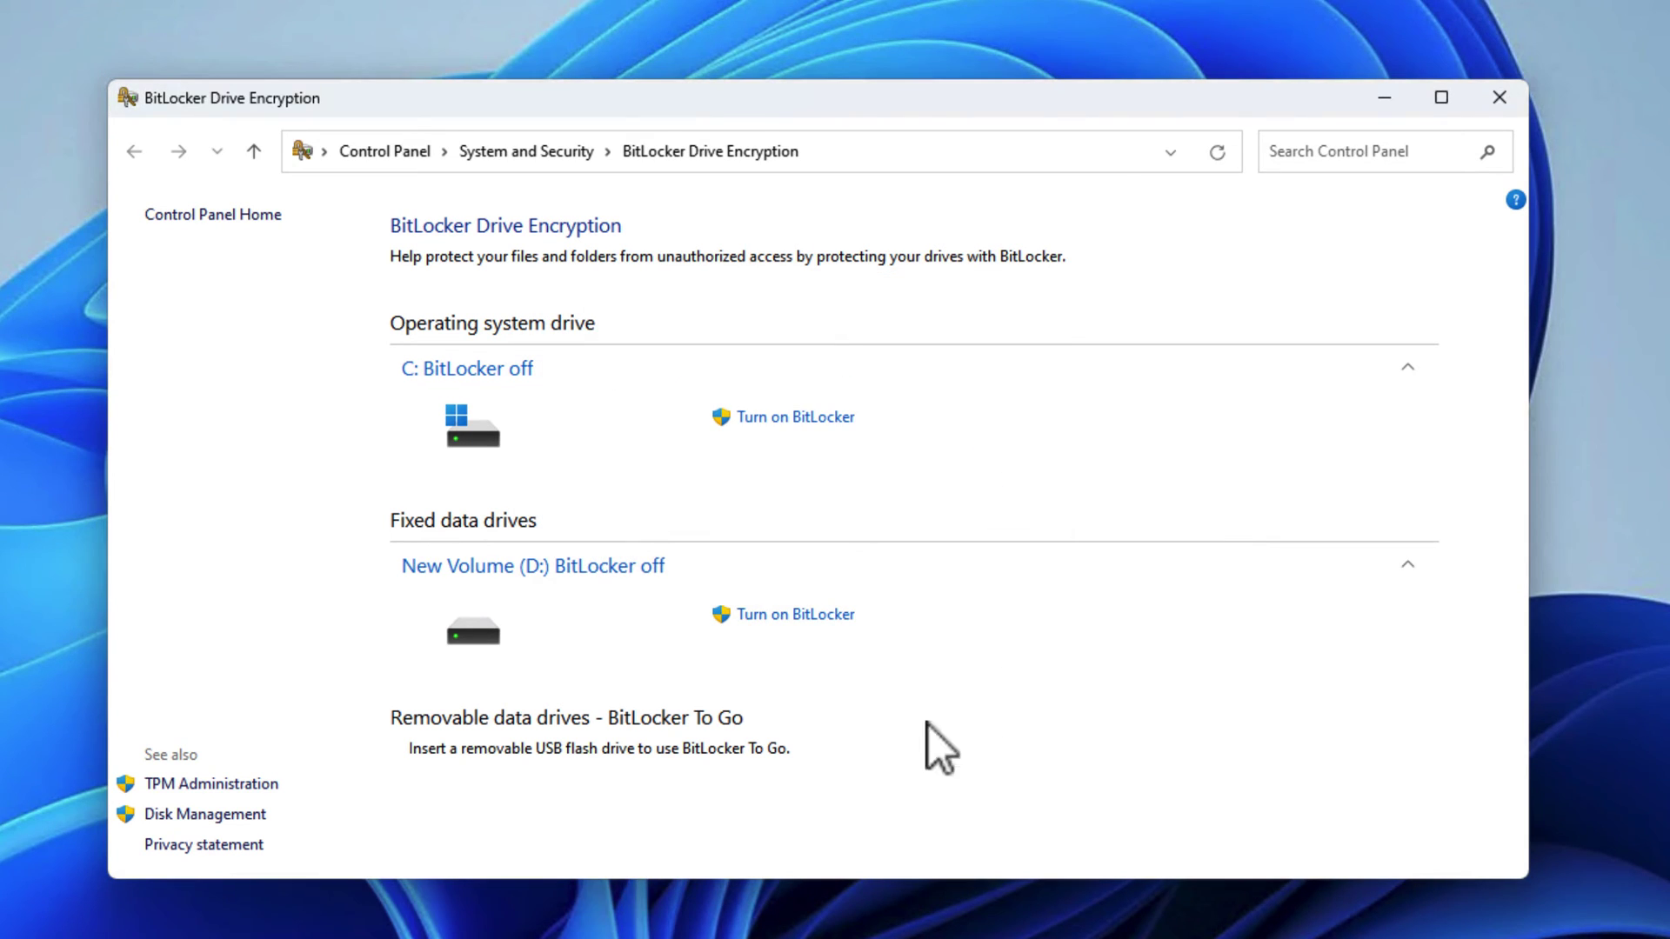
# Open the BitLocker Recovery Key text file in Notepad and select its key line.
pyautogui.press('super+e')
pyautogui.doubleClick(702, 685)
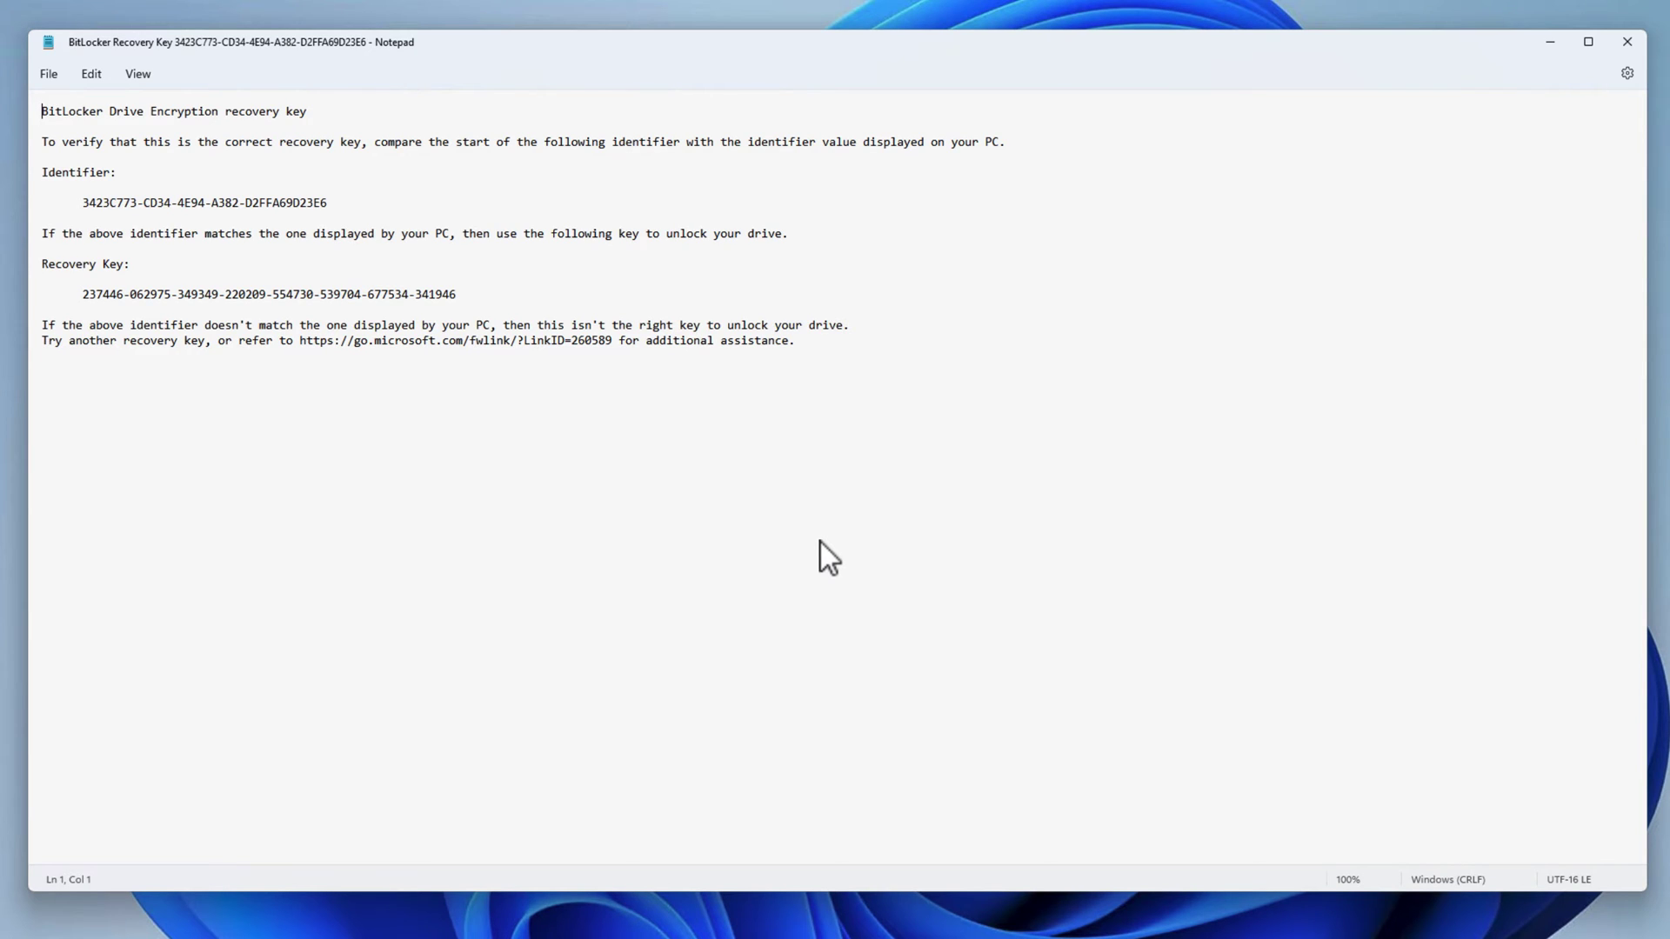
pyautogui.moveTo(81, 295); pyautogui.dragTo(526, 297)
pyautogui.press('Up')
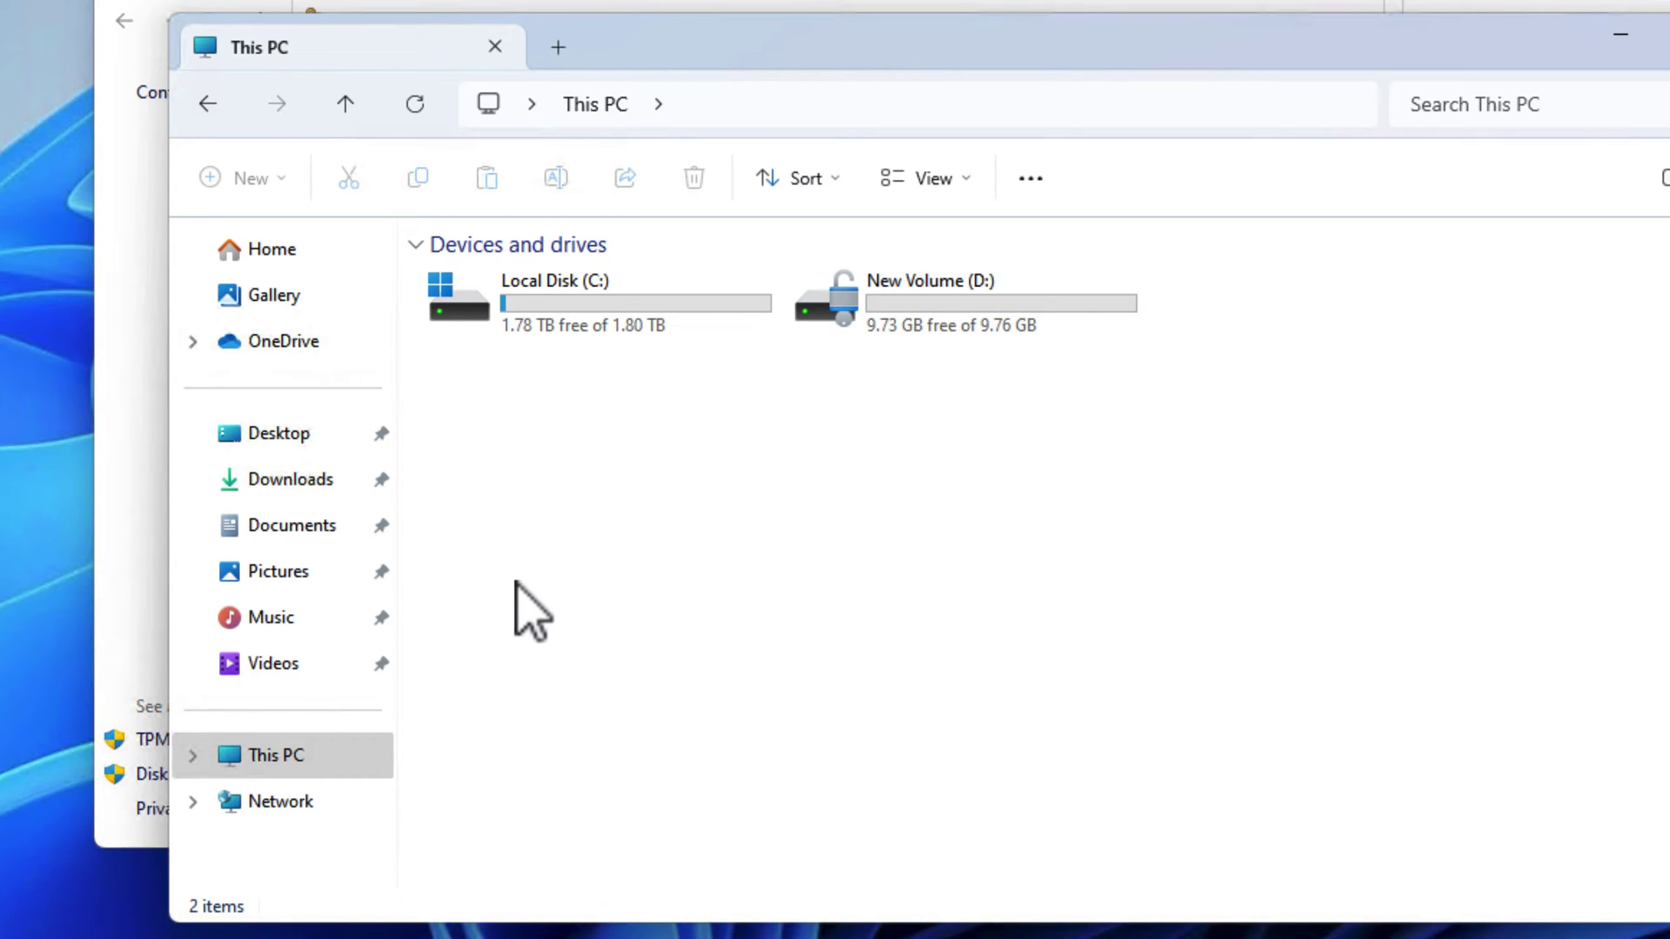
# Create a New Text Document on New Volume (D:) and delete it.
pyautogui.click(296, 759)
pyautogui.click(896, 343)
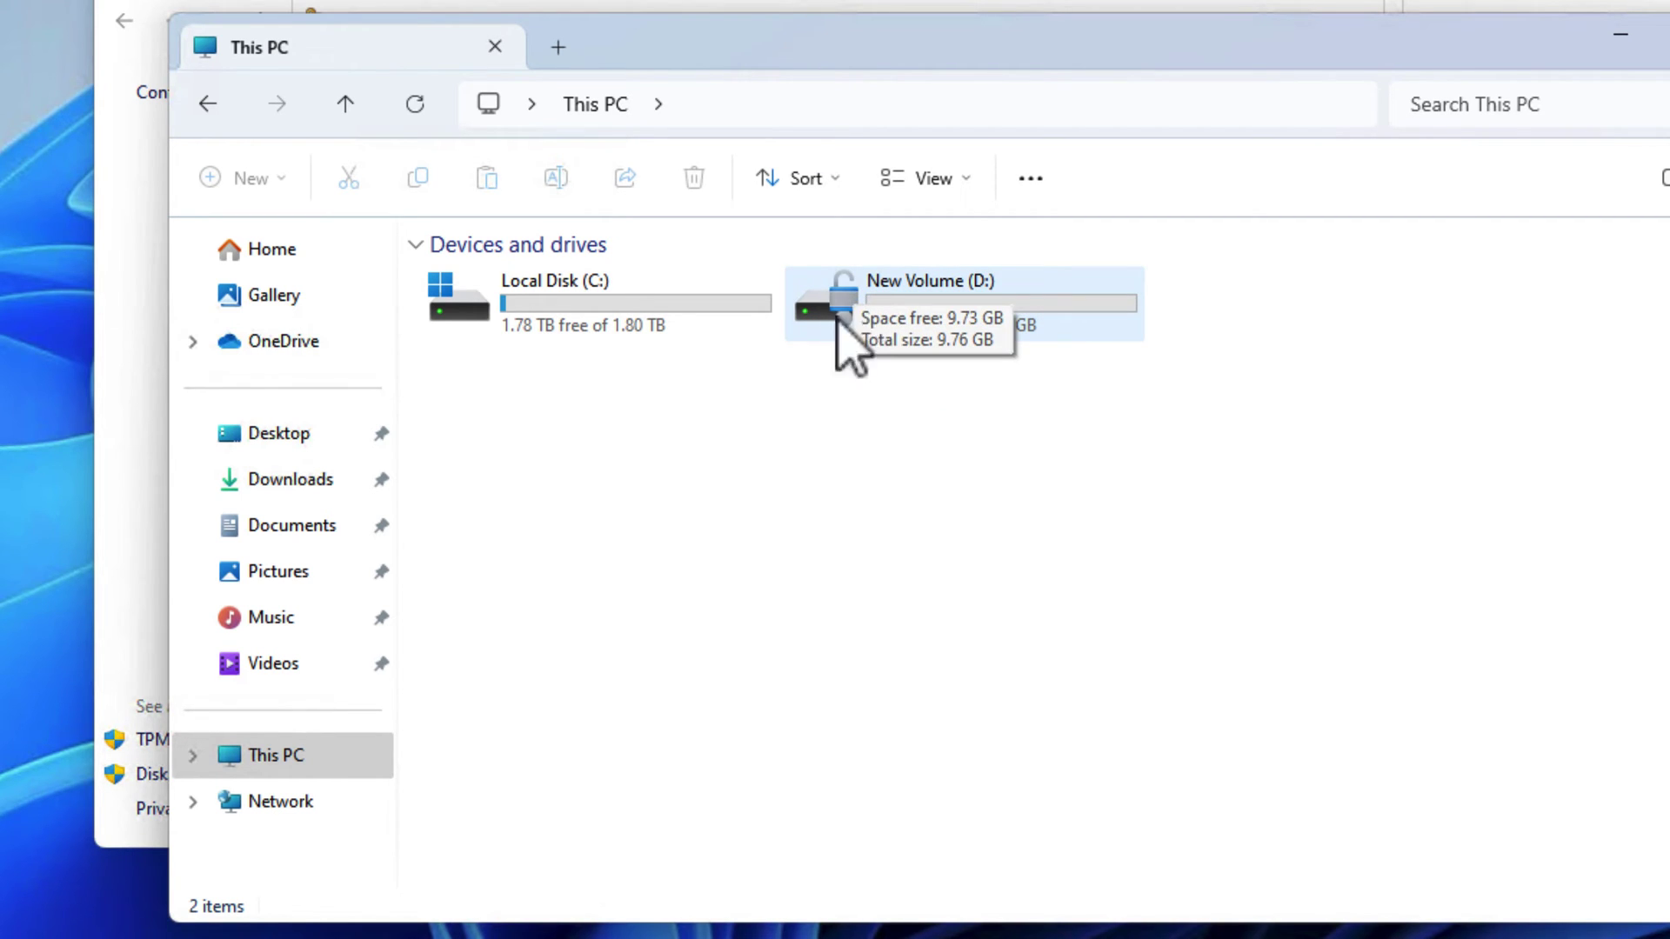
pyautogui.doubleClick(844, 348)
pyautogui.rightClick(591, 459)
pyautogui.moveTo(922, 671)
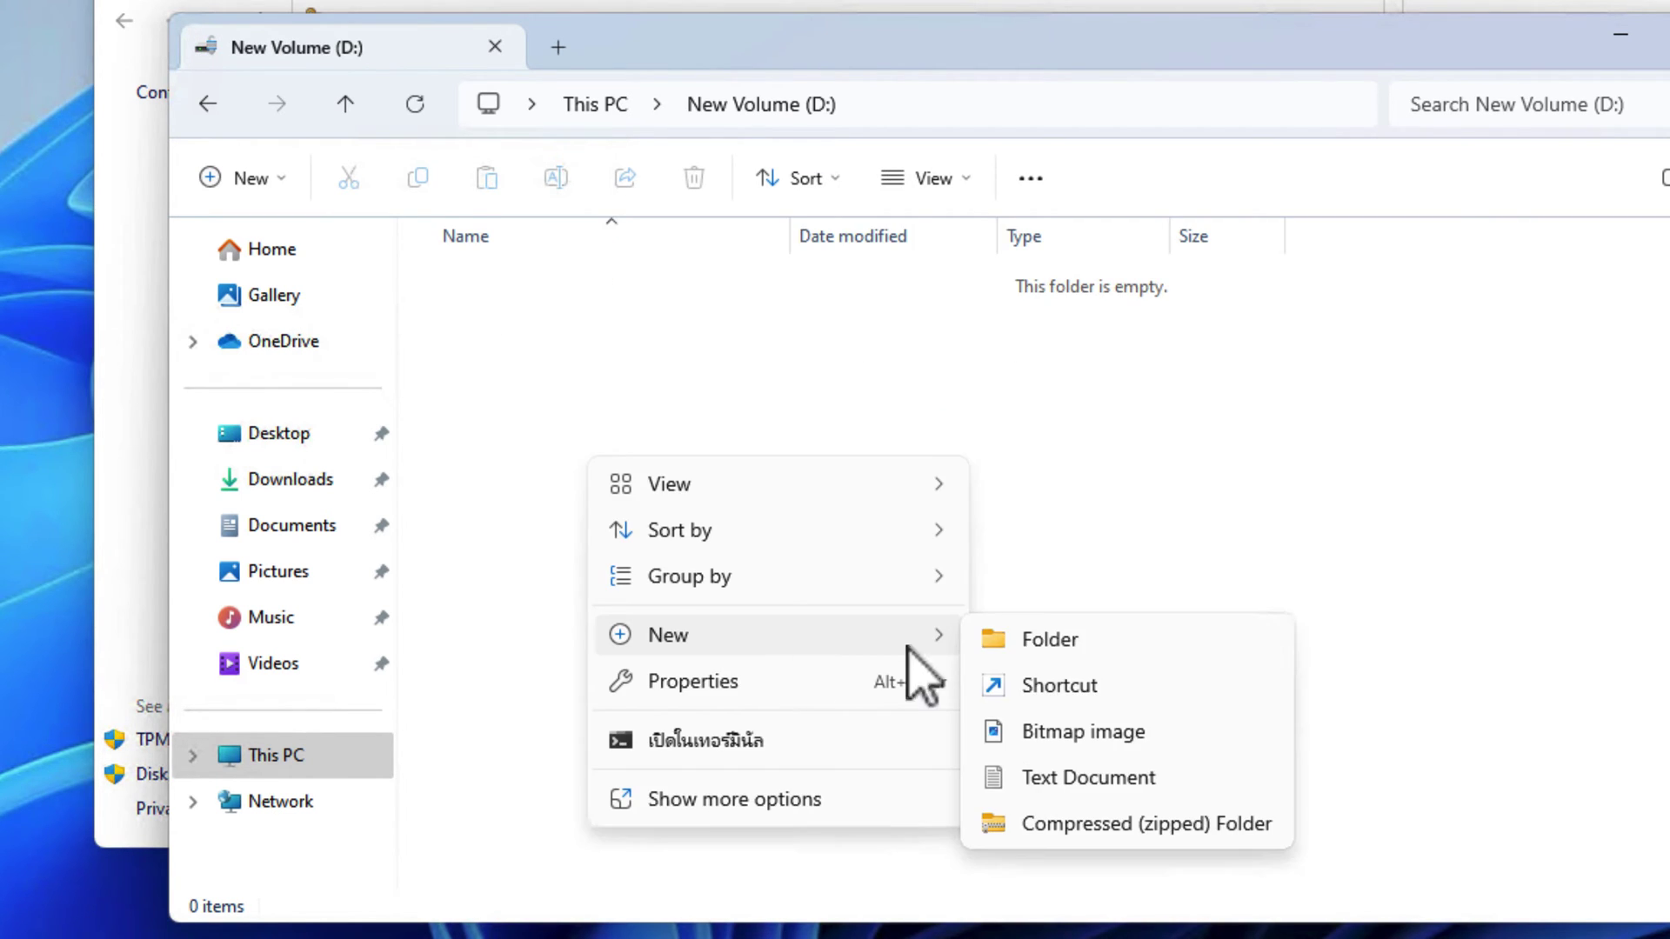
pyautogui.click(1113, 780)
pyautogui.click(561, 361)
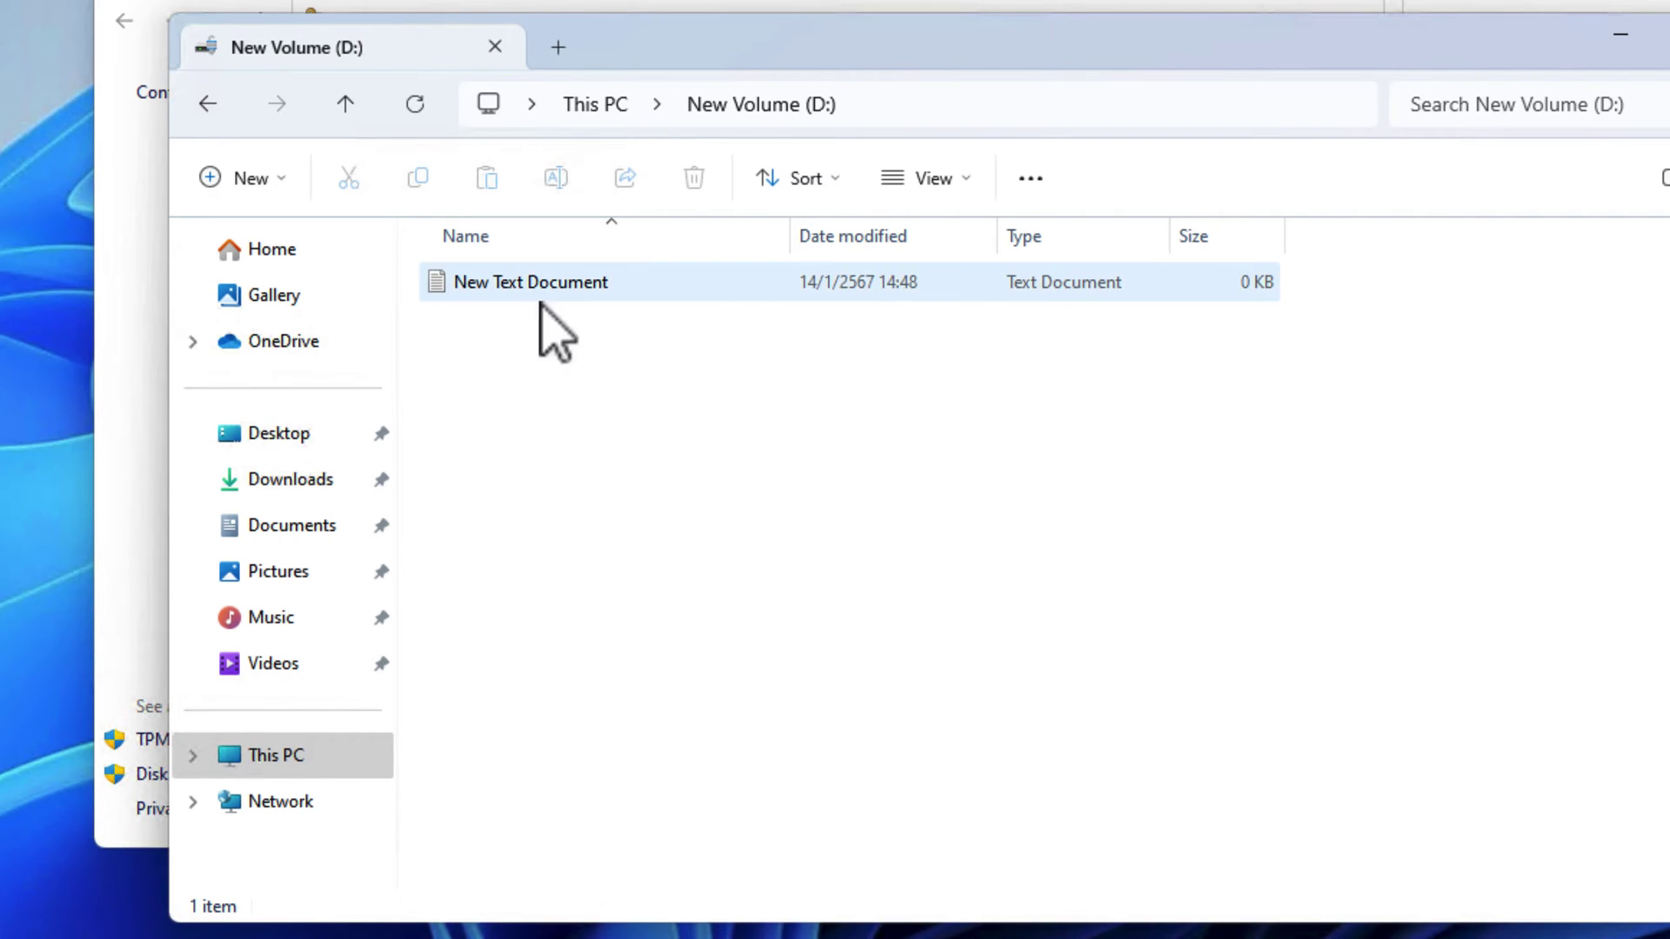
pyautogui.click(525, 280)
pyautogui.press('Delete')
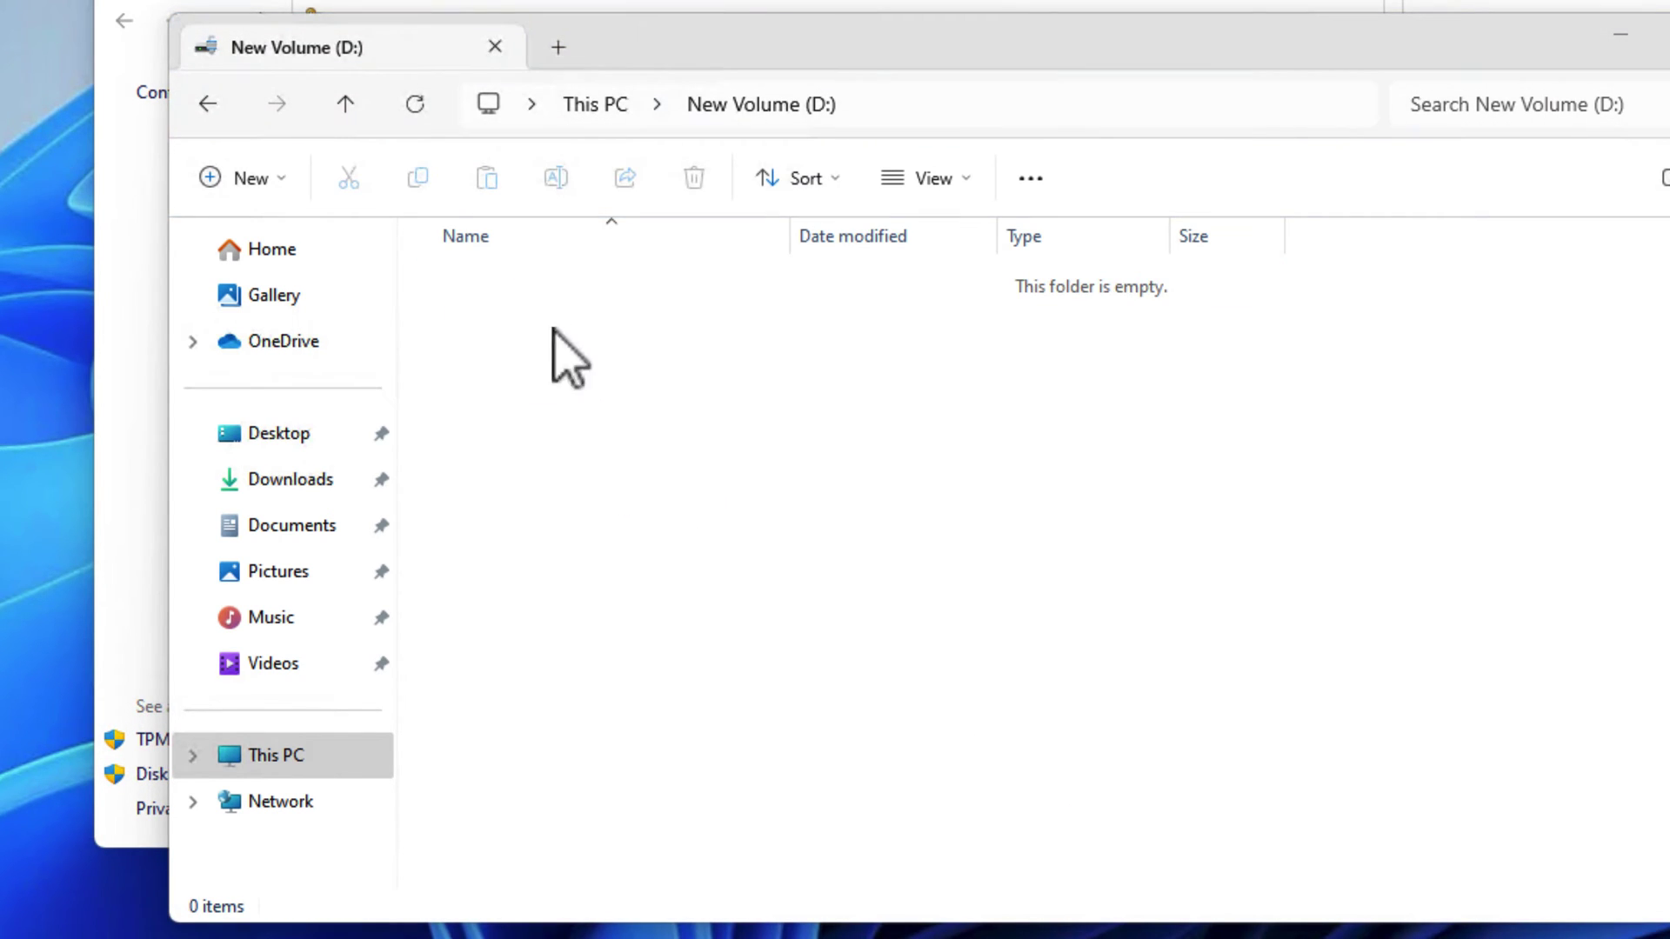
# Return to This PC and reach the D: recovery key backup options via Manage BitLocker.
pyautogui.press('BackSpace')
pyautogui.rightClick(870, 289)
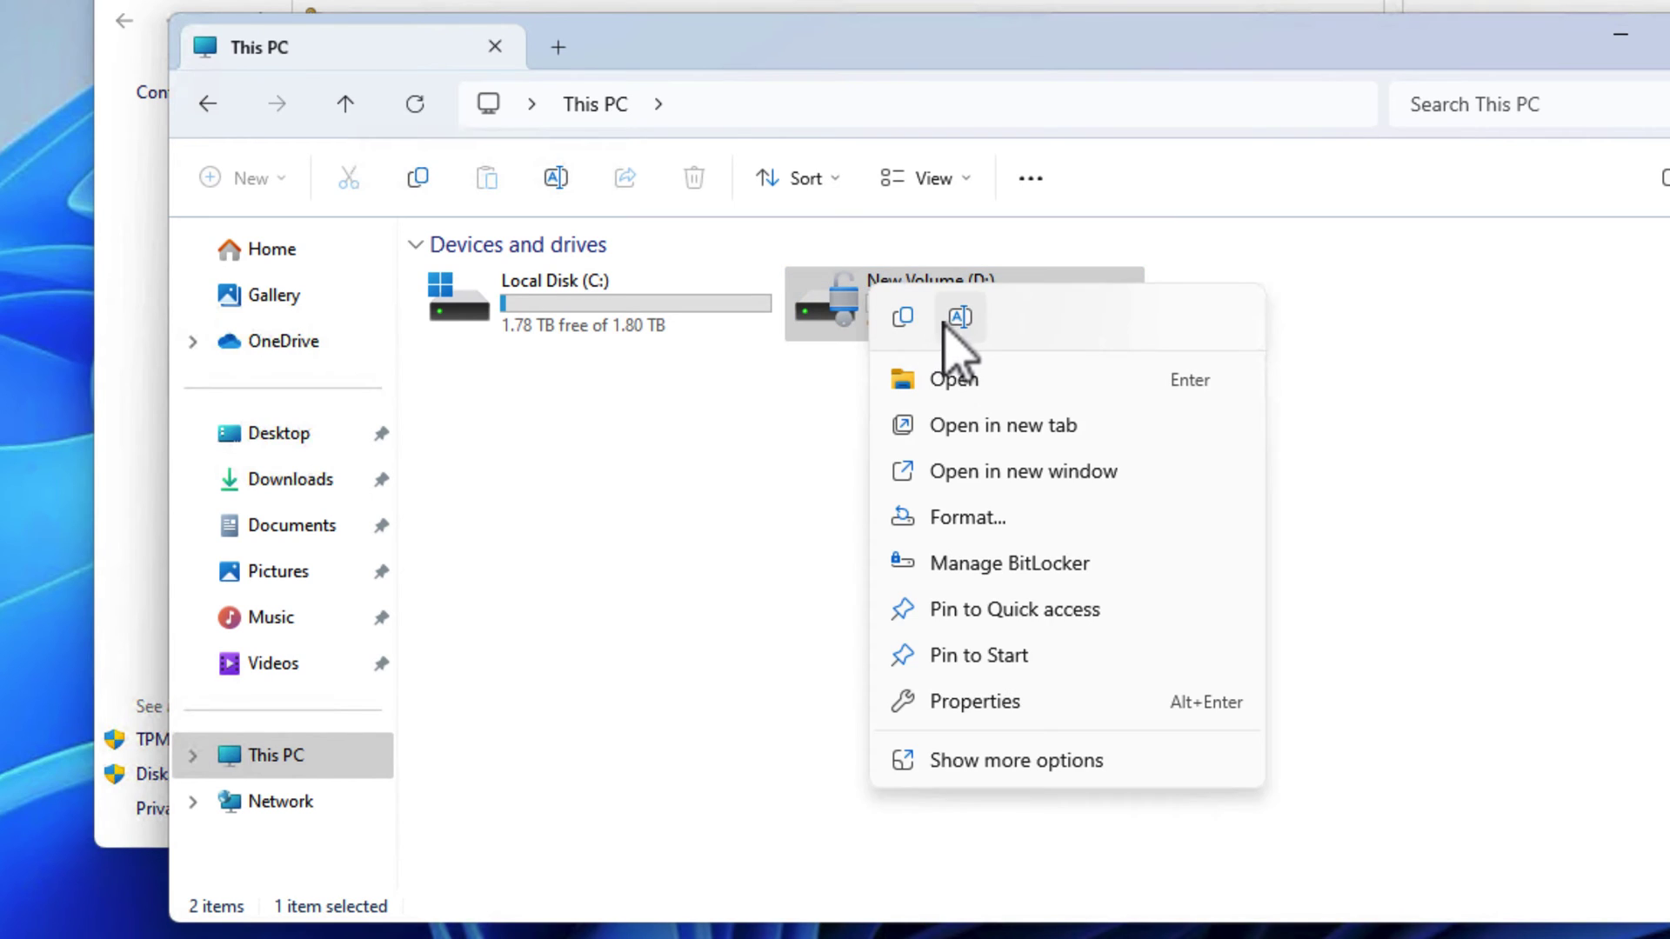
pyautogui.click(1034, 567)
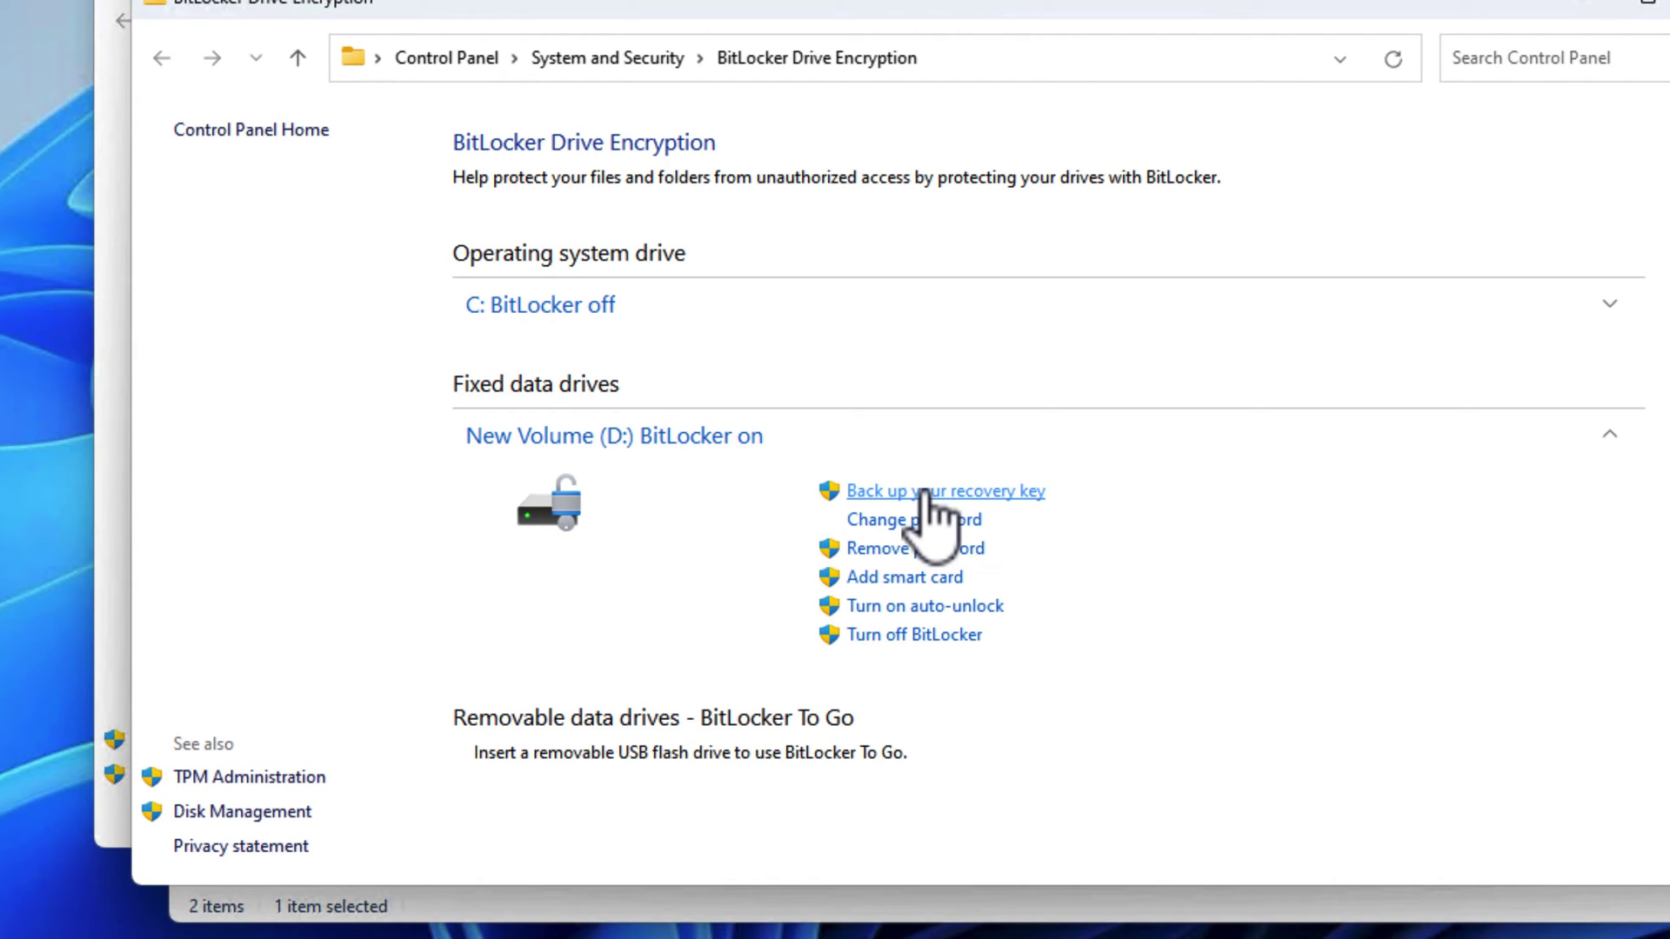
pyautogui.click(926, 493)
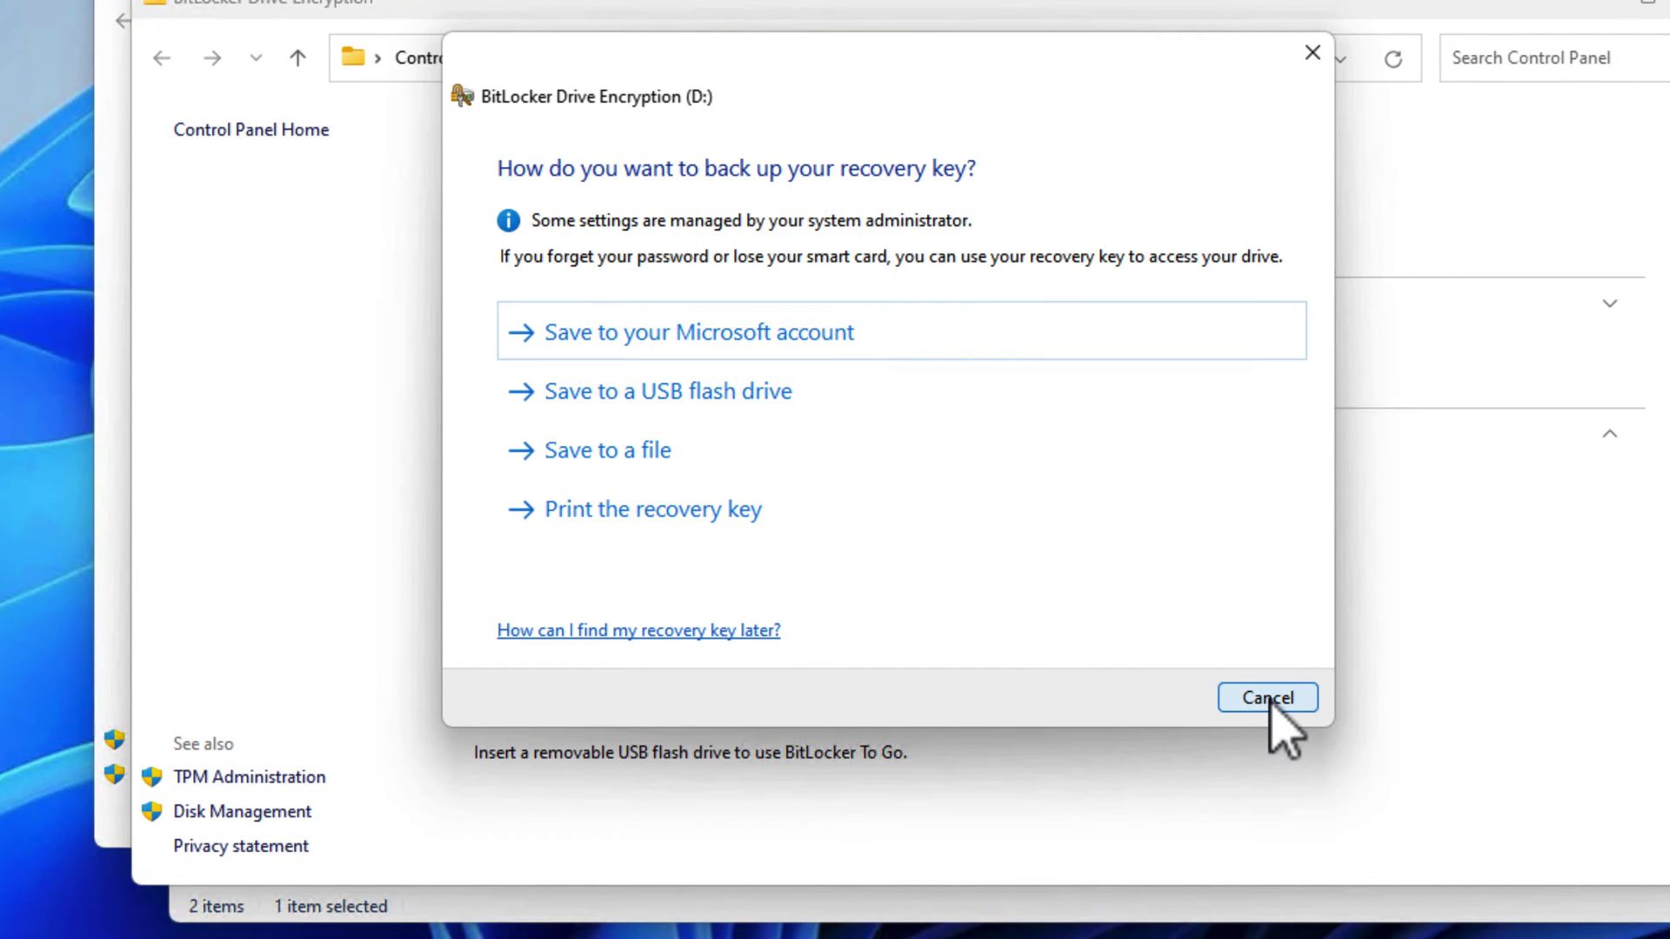